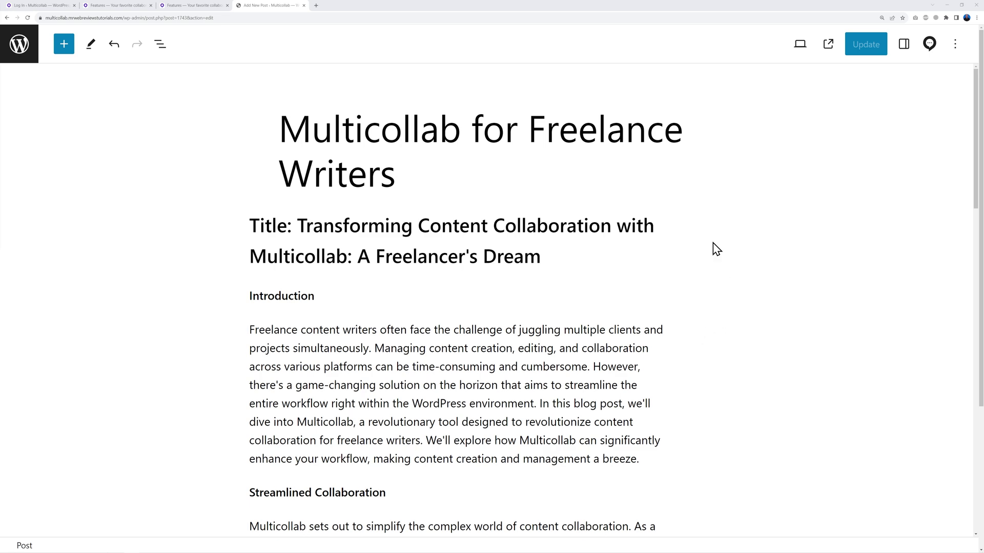
Comment 'Check with client if this is correct' on the sentence about inviting guests
scroll(589, 377, down, 5)
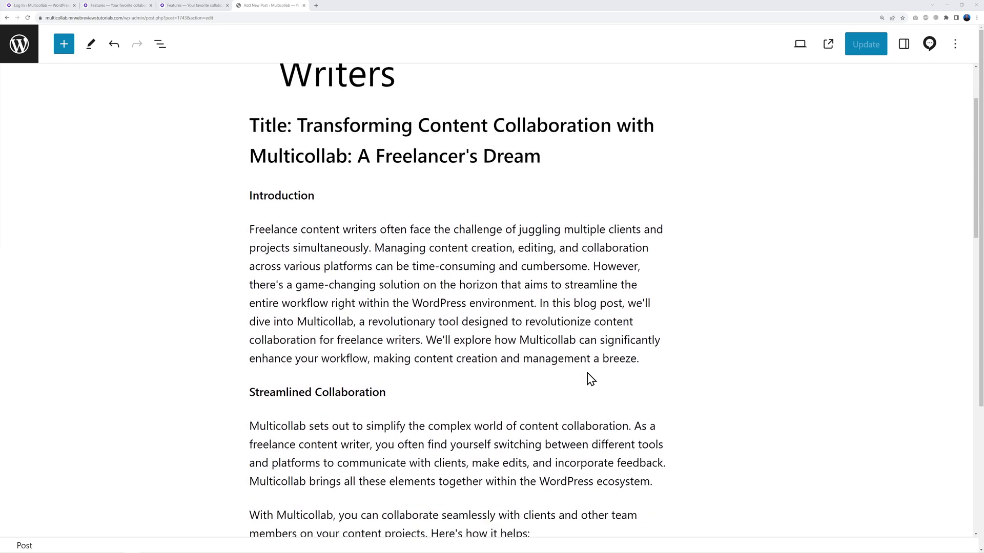
scroll(677, 374, up, 5)
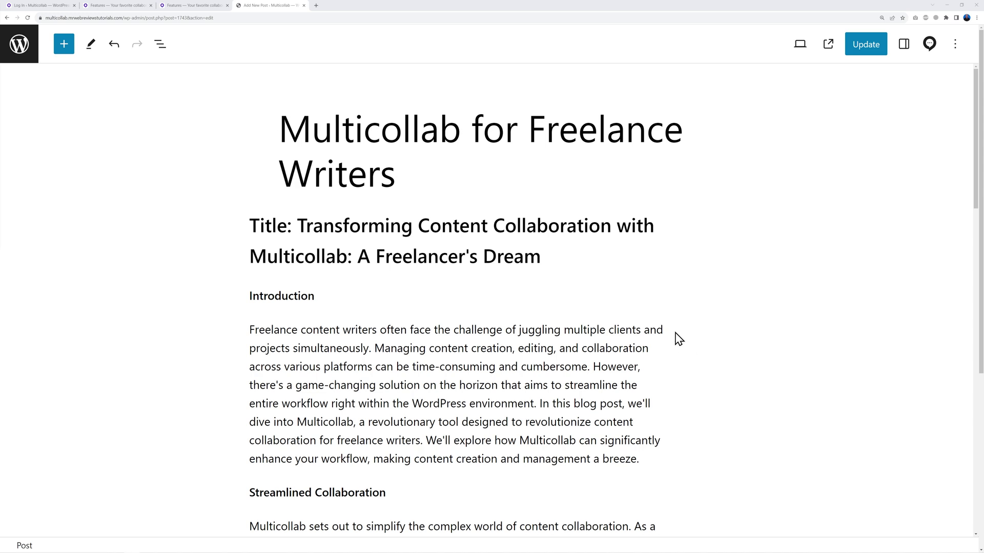
scroll(676, 338, down, 2)
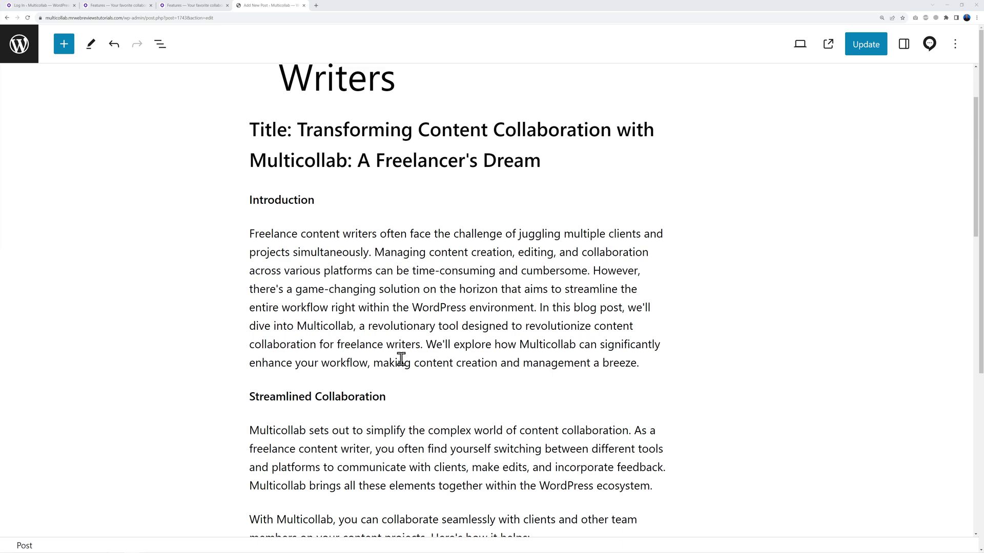
scroll(674, 398, down, 7)
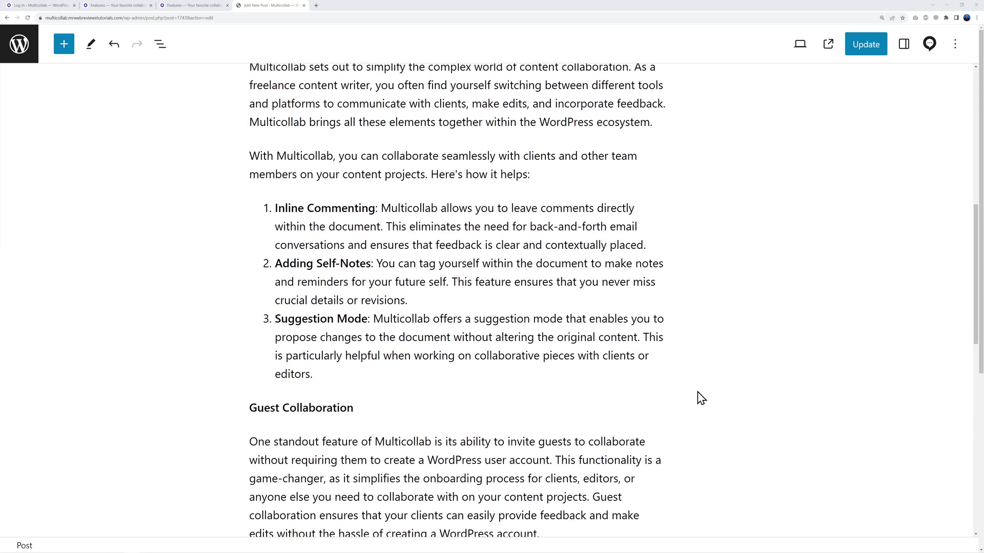
scroll(699, 397, down, 2)
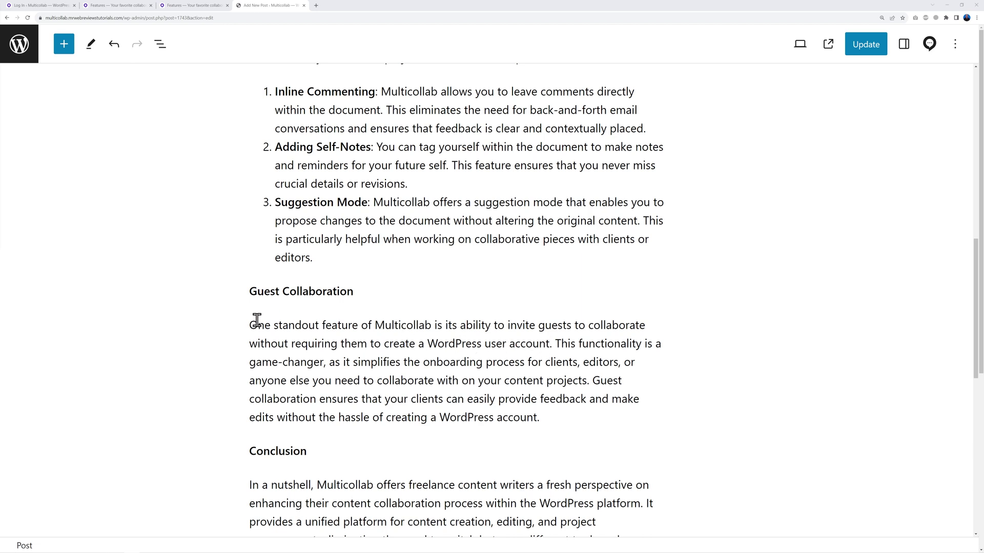
drag(252, 325, 549, 347)
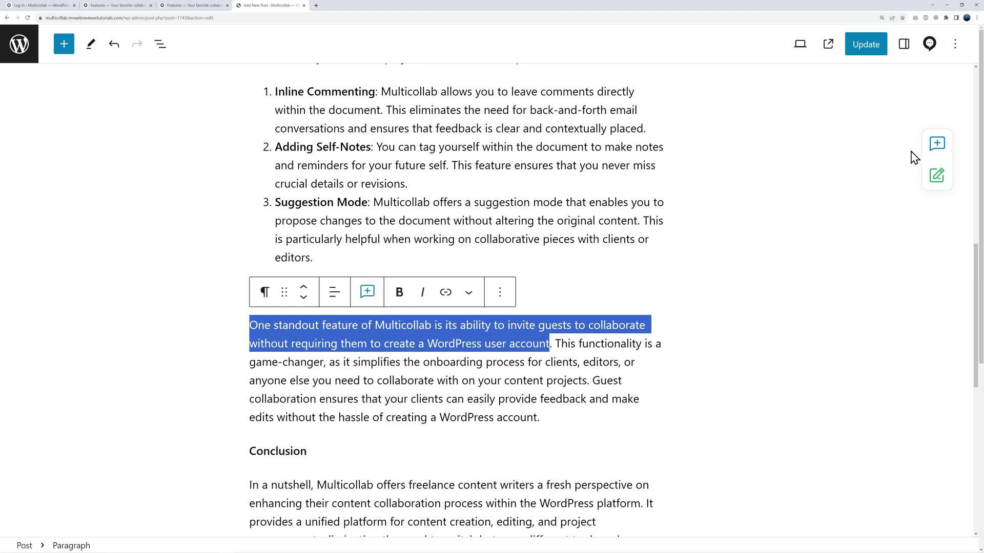
click(380, 297)
click(792, 280)
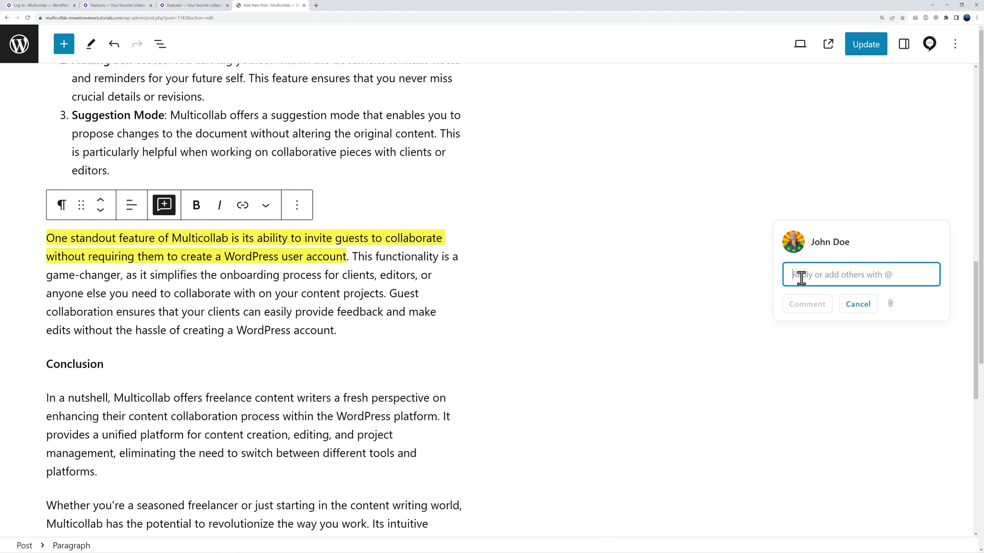
text(Check with client if this is correct)
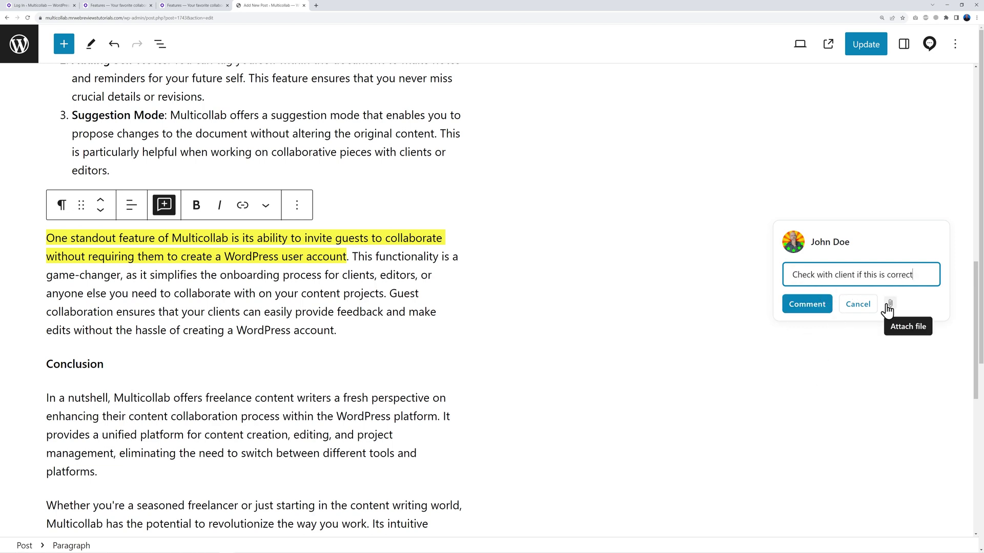
click(809, 306)
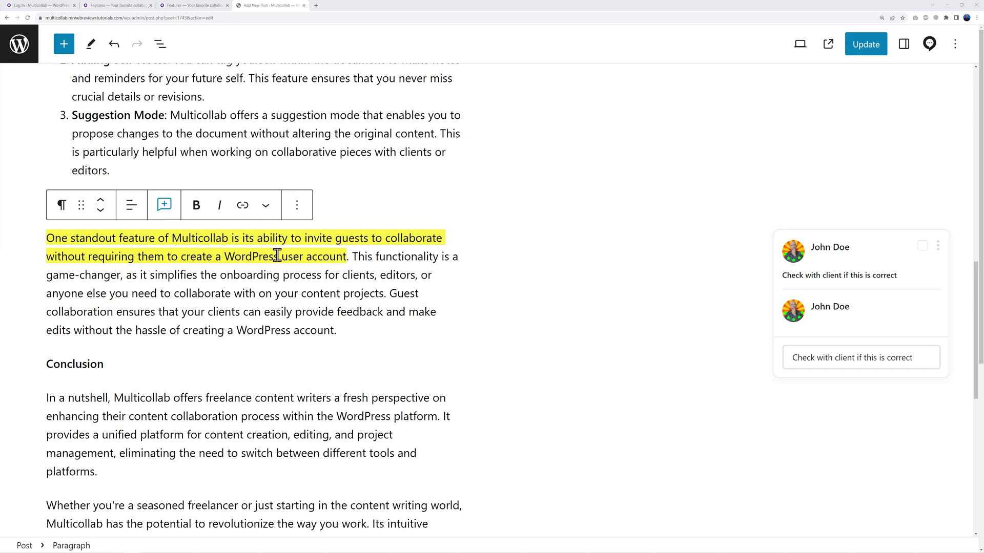
Resolve that comment thread and view the Multicollab activity panel
click(923, 247)
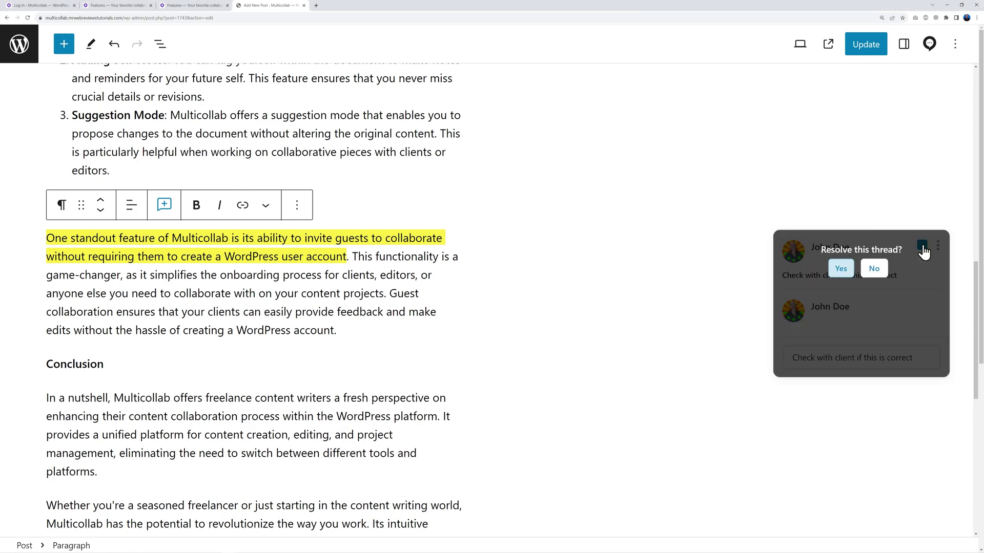
click(841, 269)
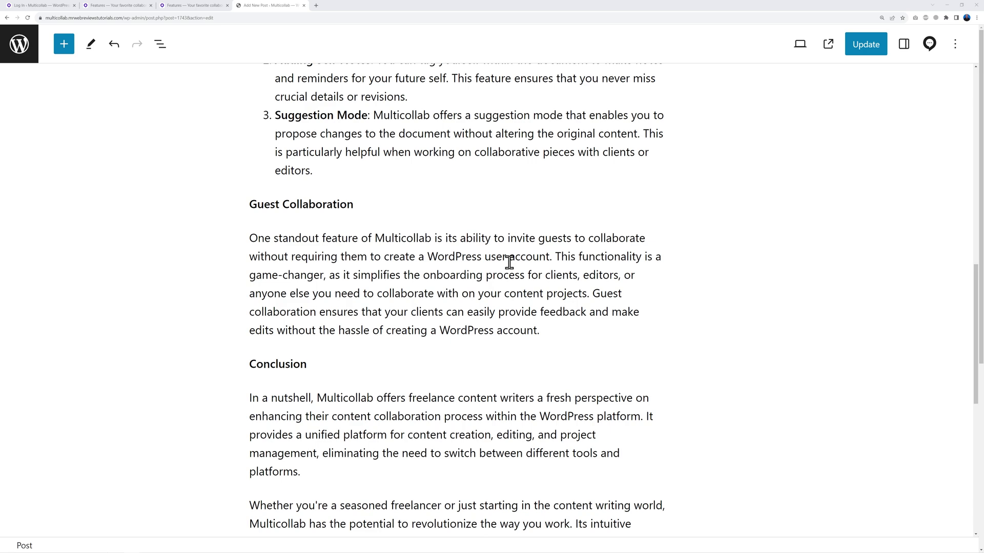
click(929, 44)
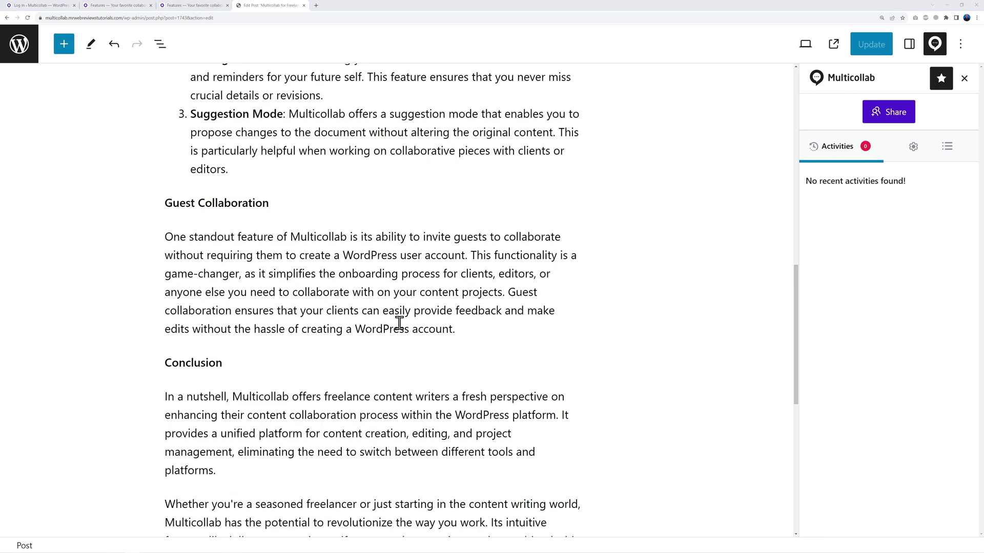
Share the post with a chosen user as Commenter, with Notify people ticked, and send the invite
click(886, 126)
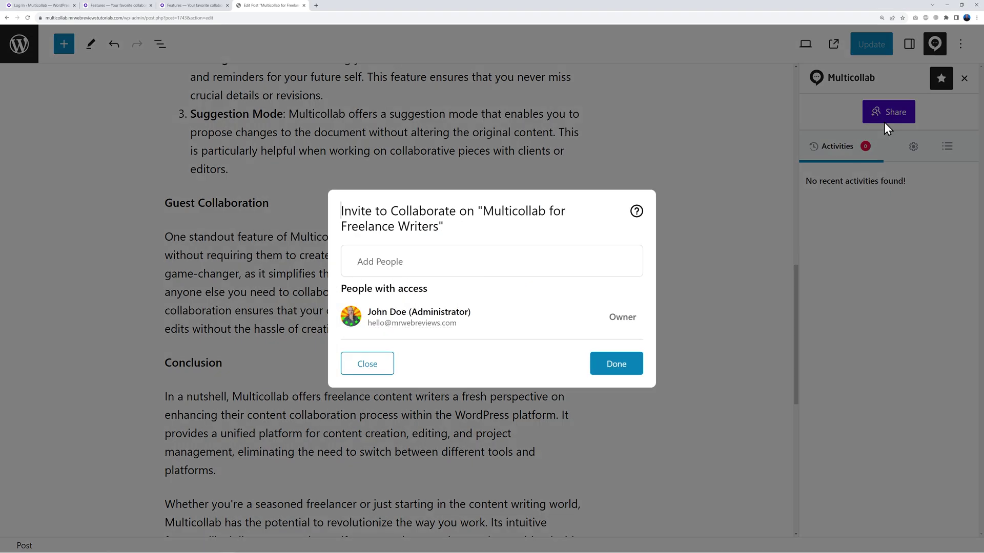
click(494, 268)
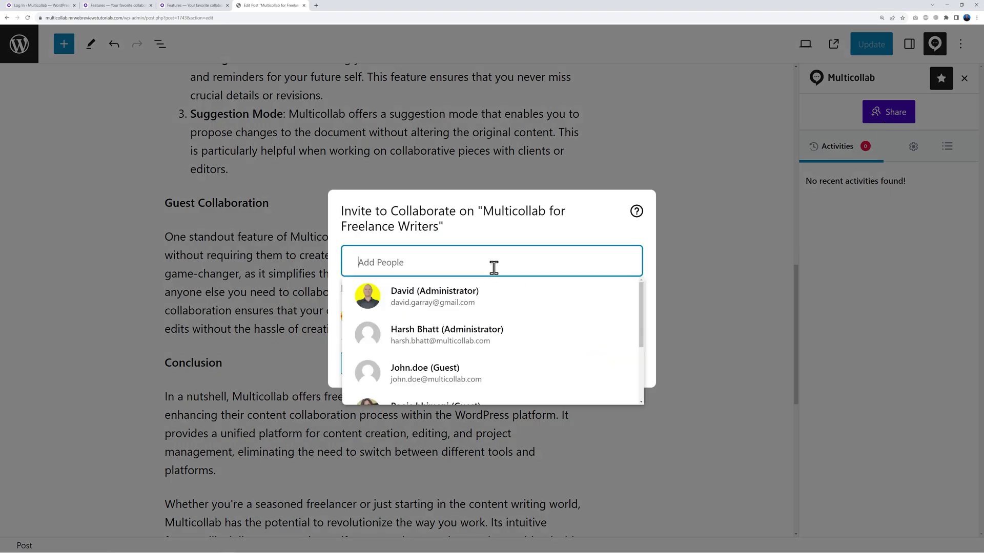
click(458, 304)
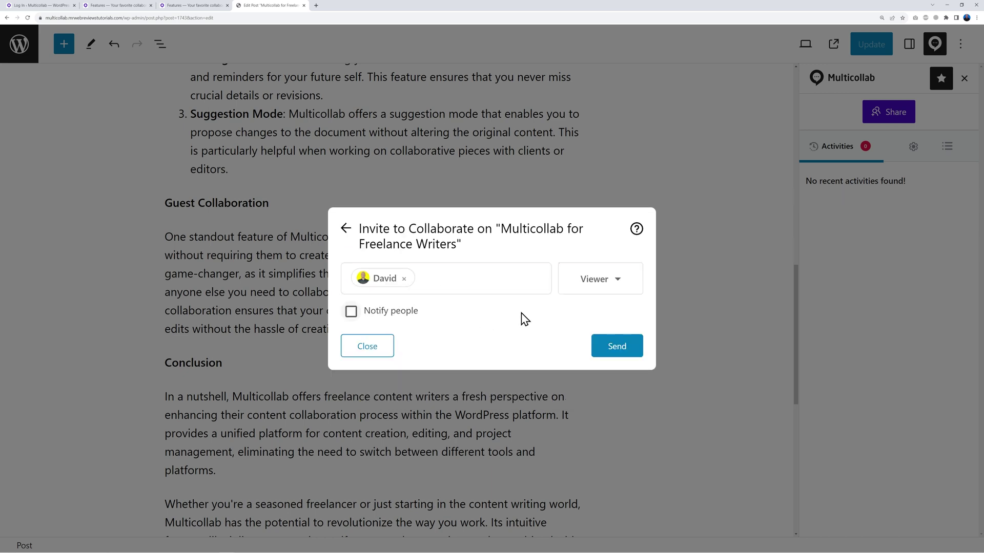
click(608, 289)
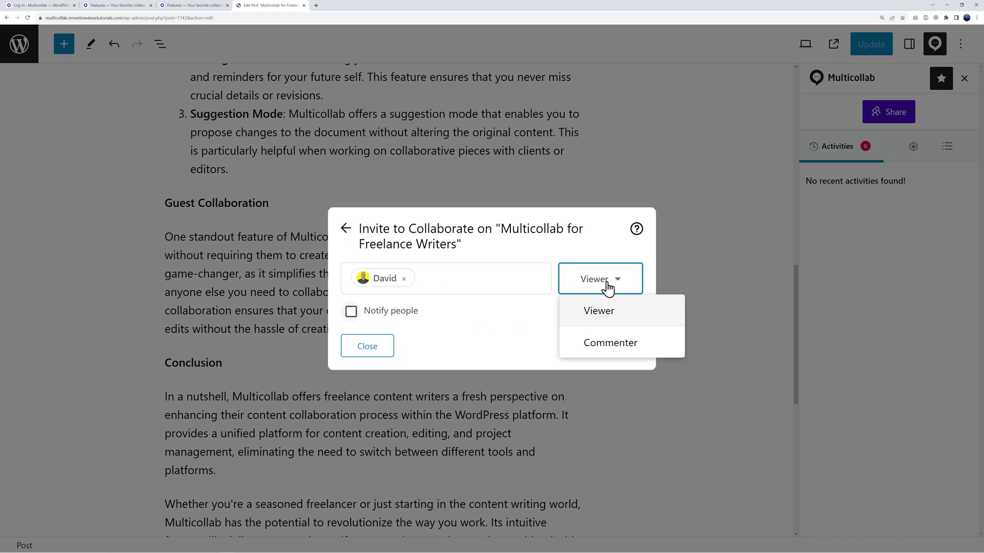
click(607, 345)
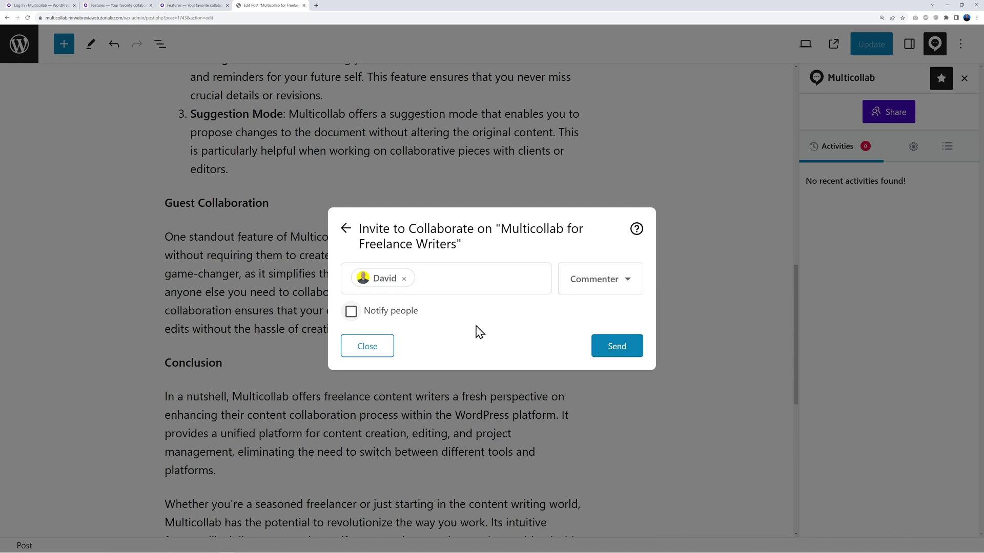
click(353, 312)
click(415, 315)
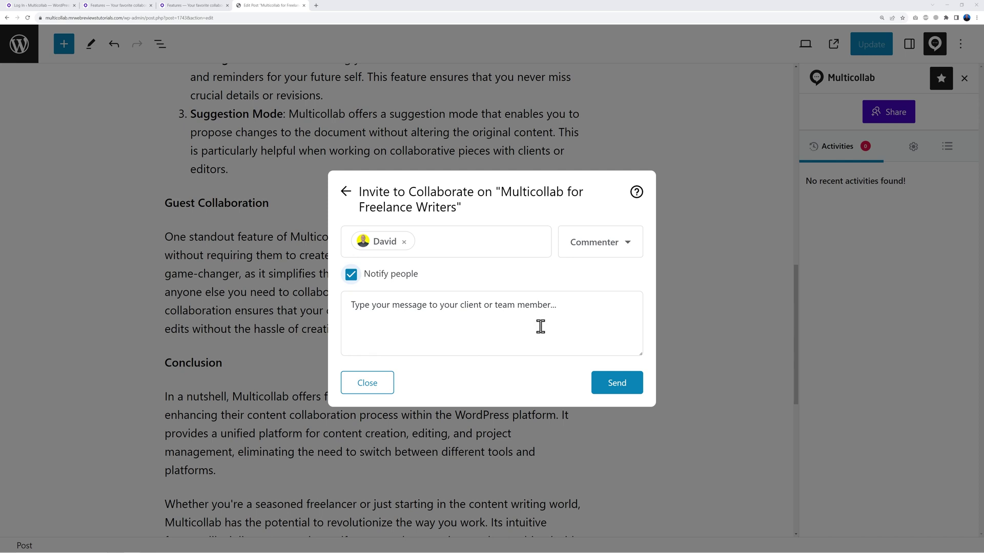
click(612, 386)
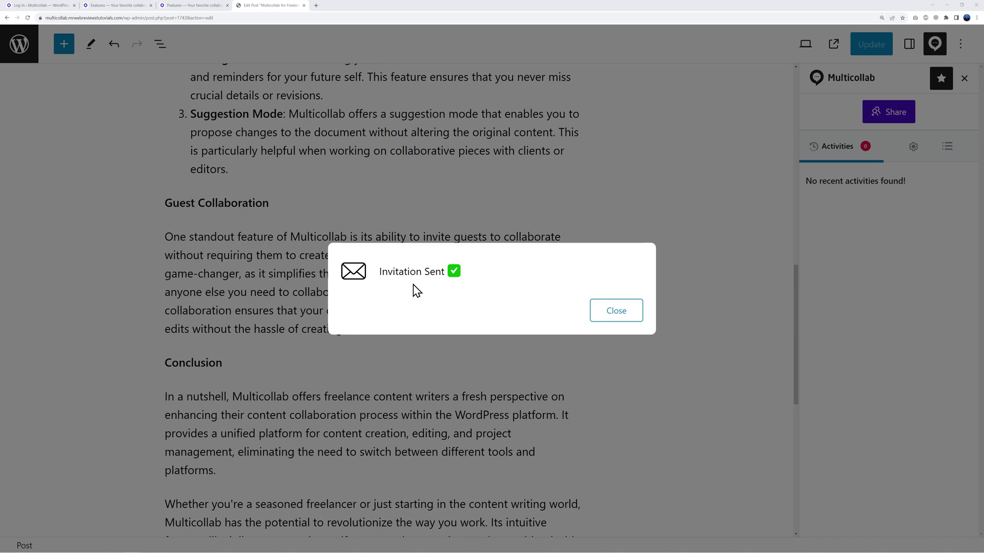
click(606, 315)
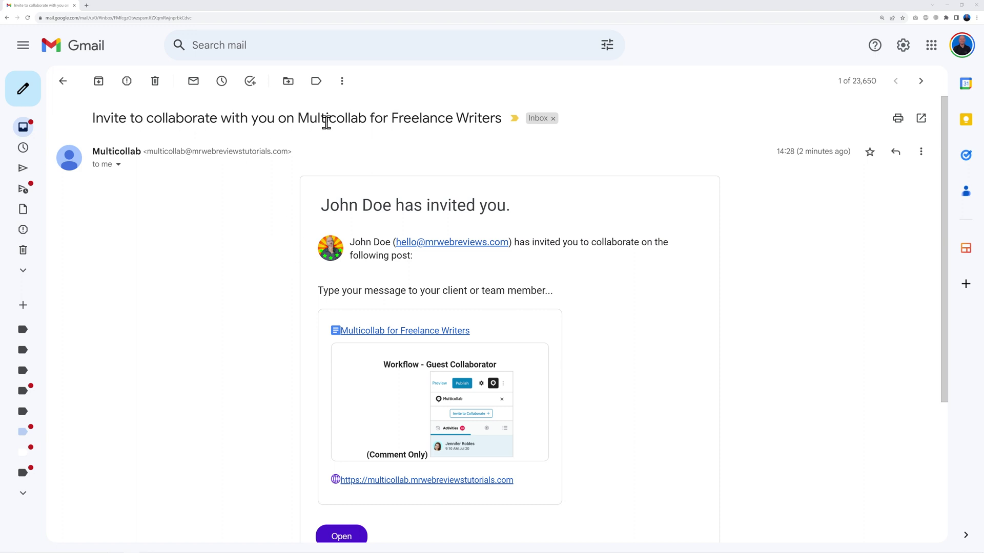
Scroll the 'Invite to collaborate' email down to its Open button
scroll(646, 339, down, 1)
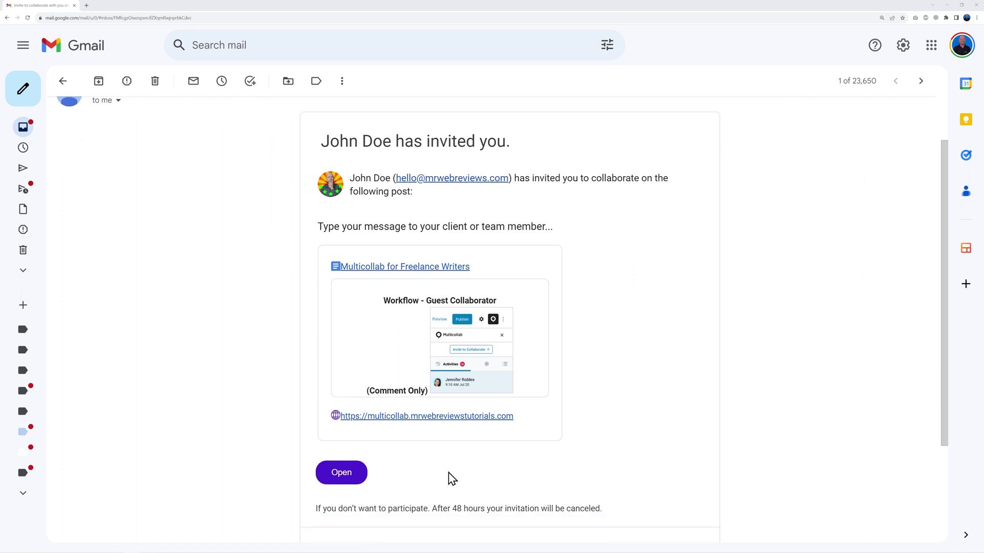
Open the invited post from the email and select the sentence about collaborating with clients
click(344, 477)
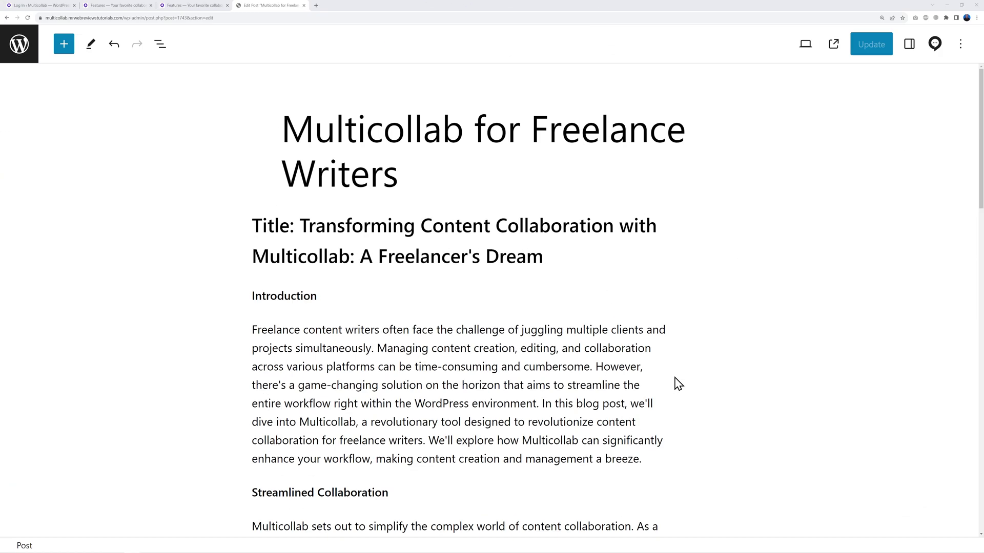
scroll(678, 369, down, 7)
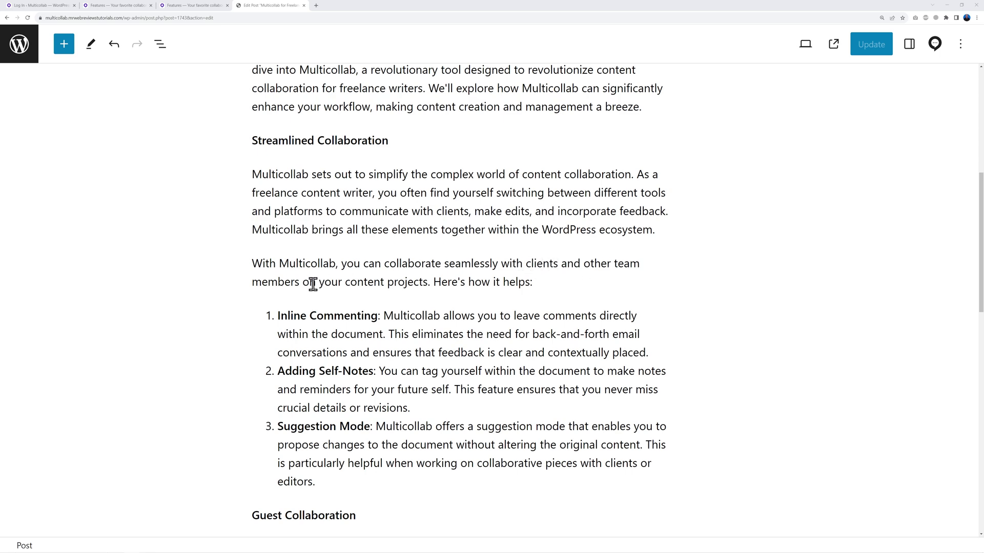
drag(255, 264, 425, 283)
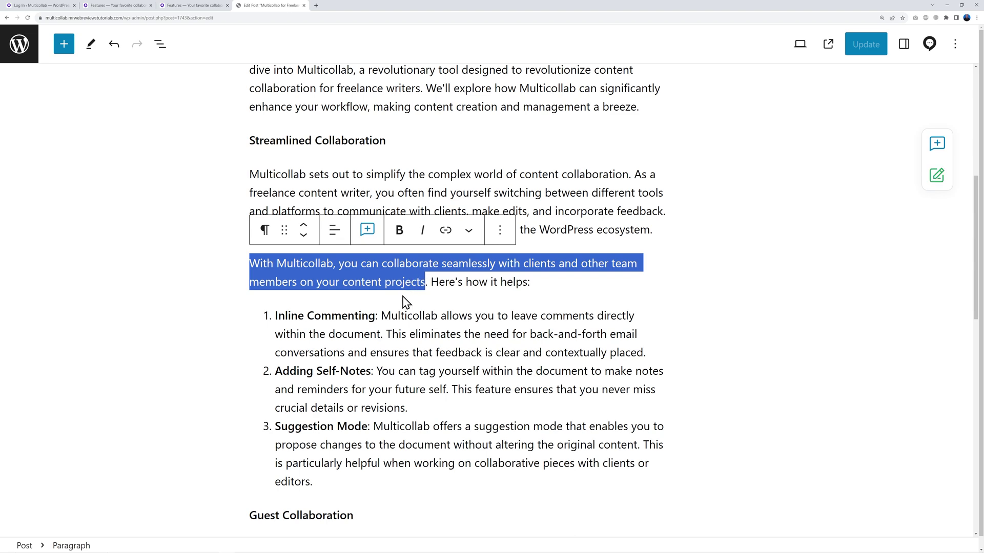
click(366, 231)
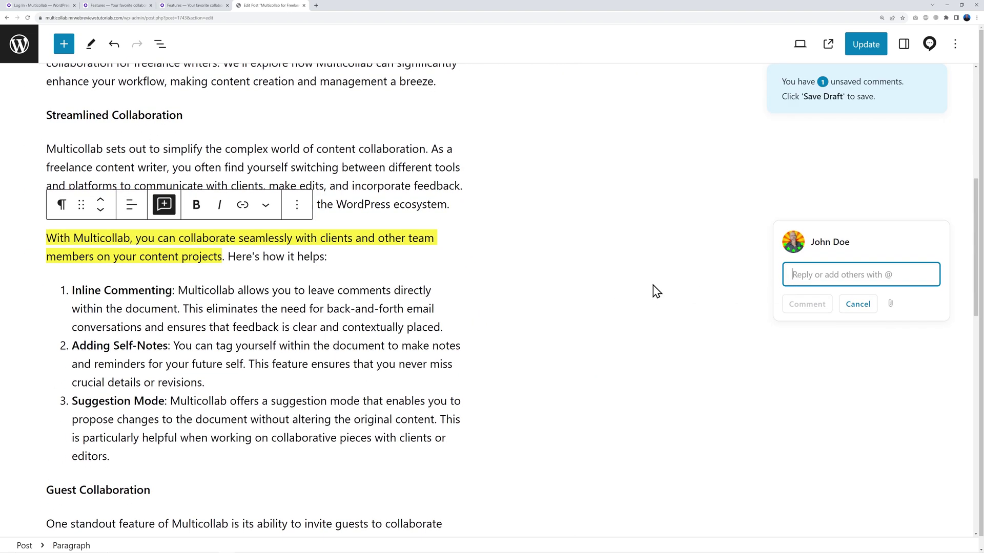
text(@)
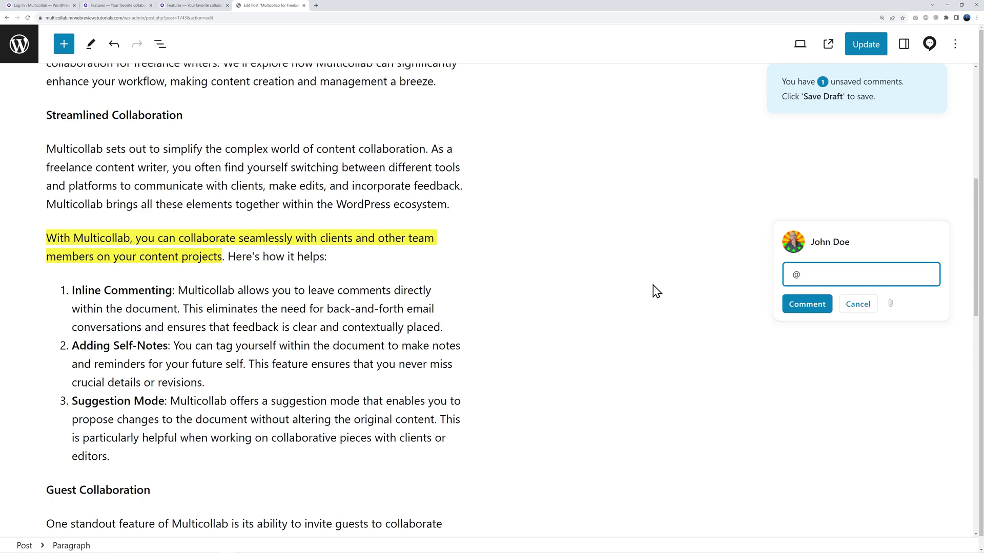
click(839, 342)
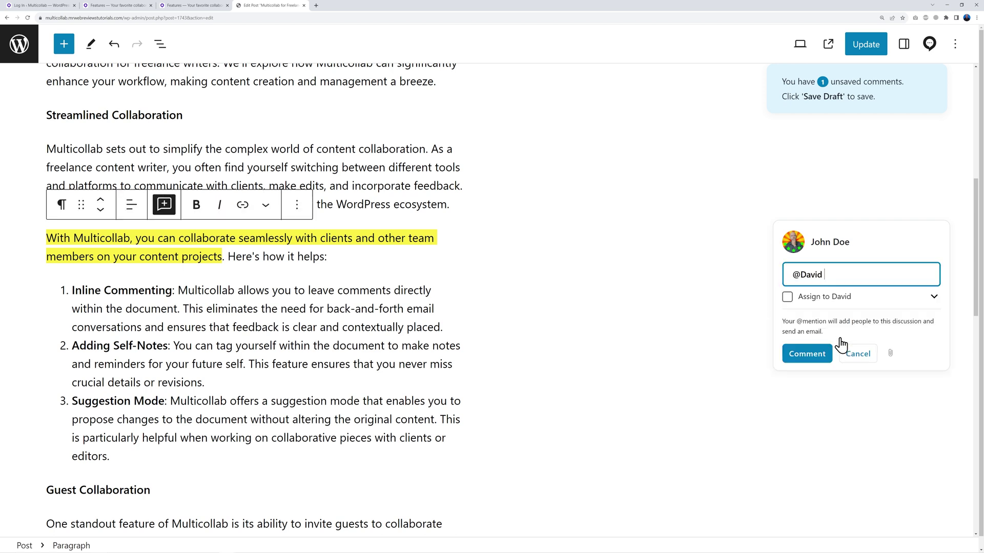
click(788, 299)
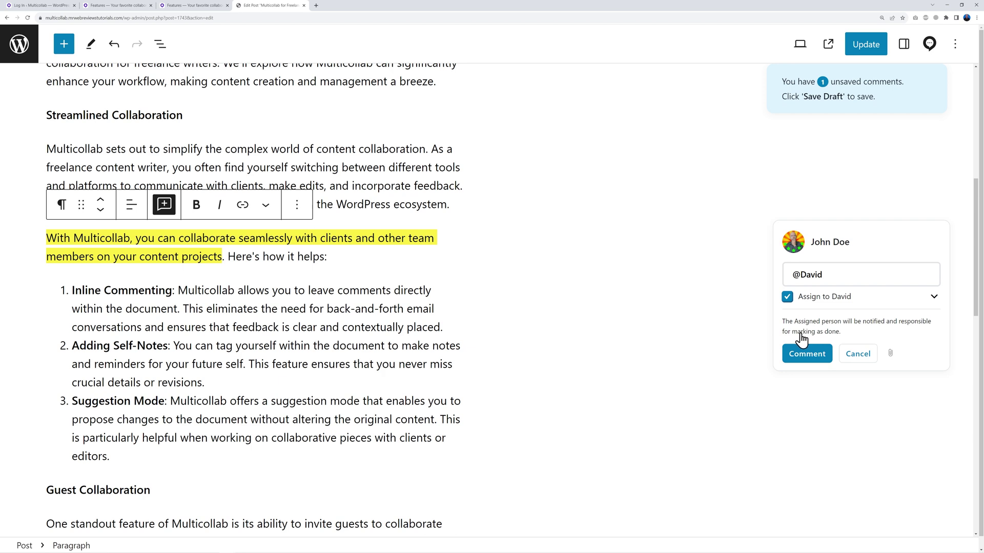
click(788, 302)
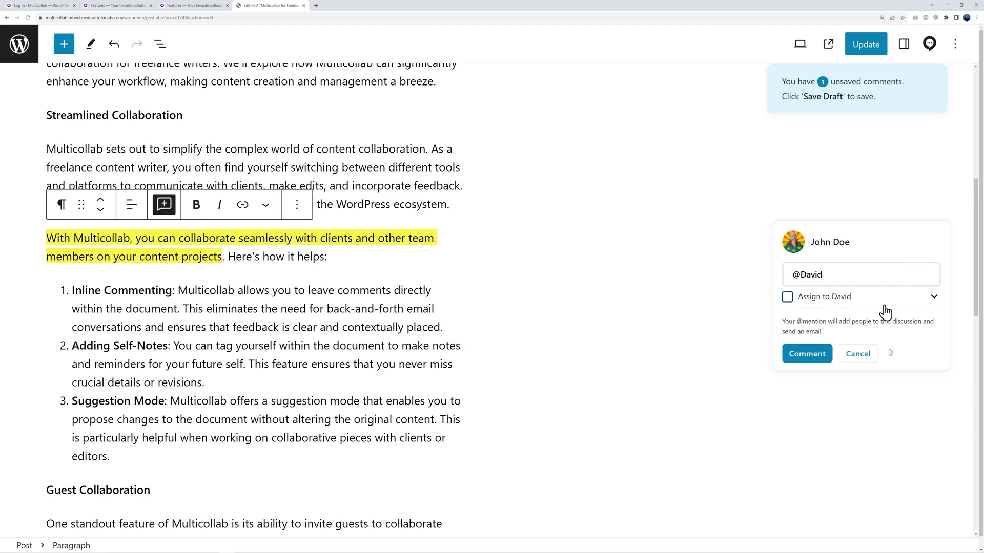
click(855, 275)
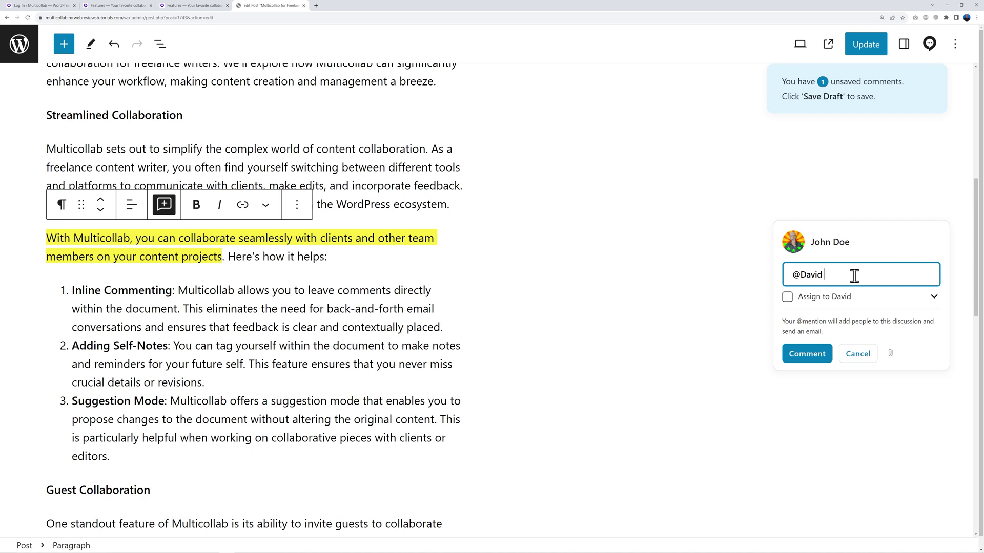
text(Is collaboration only with clients or team members?)
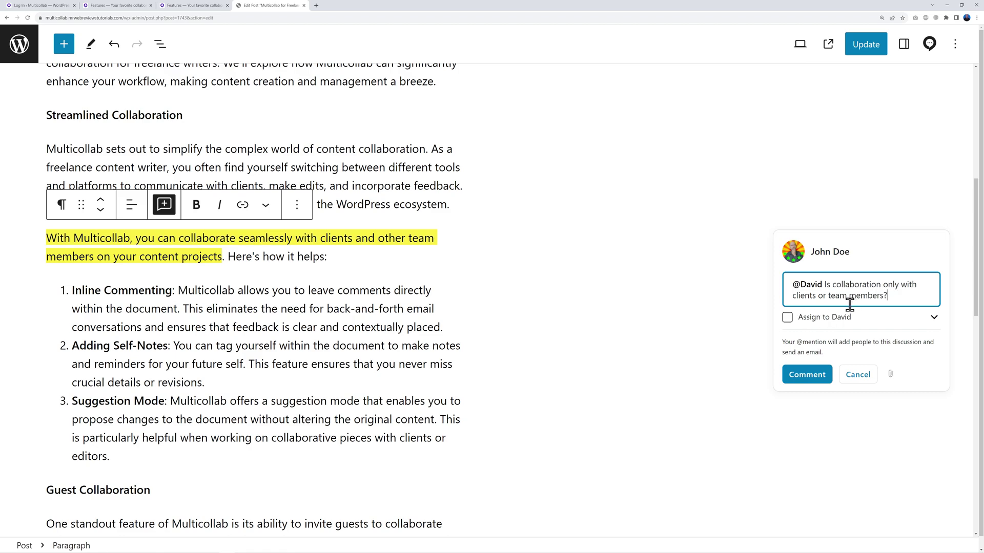
click(812, 378)
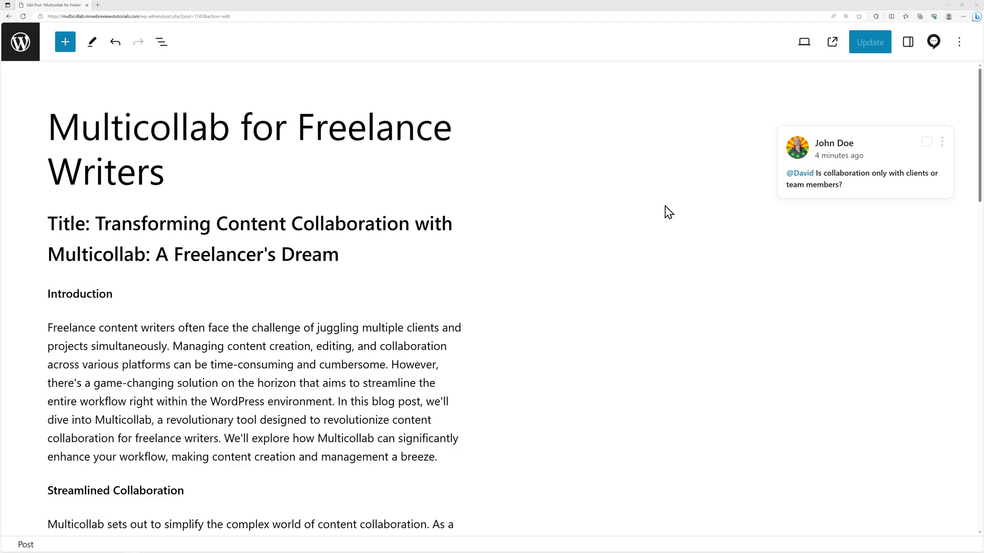
Reply 'It can also be any other stakeholders.' under the question in the comment thread
click(862, 189)
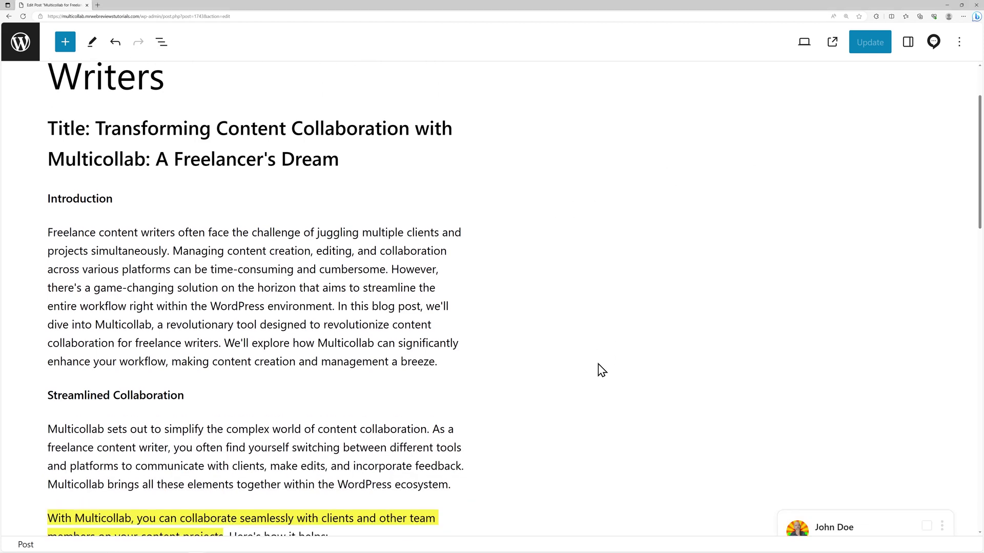
scroll(601, 370, down, 5)
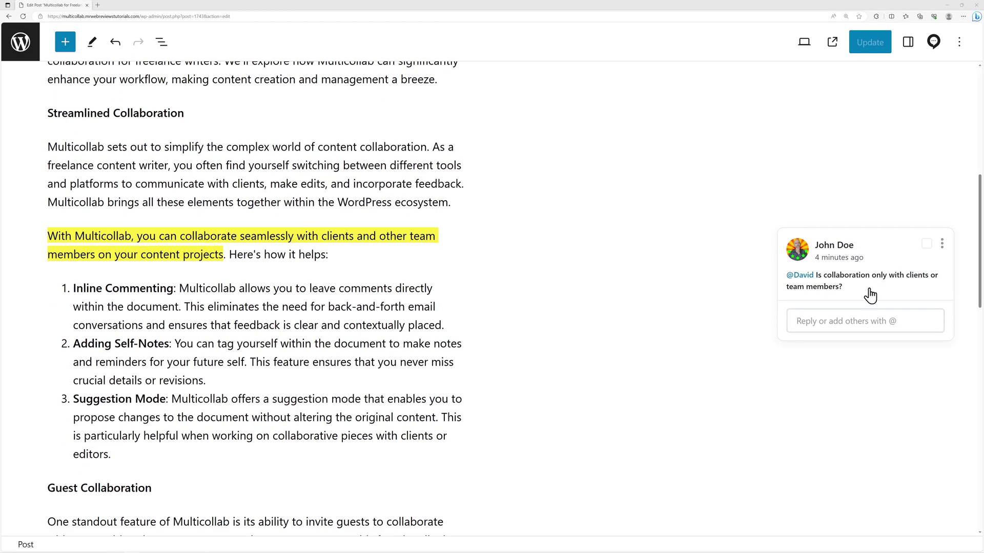
click(841, 316)
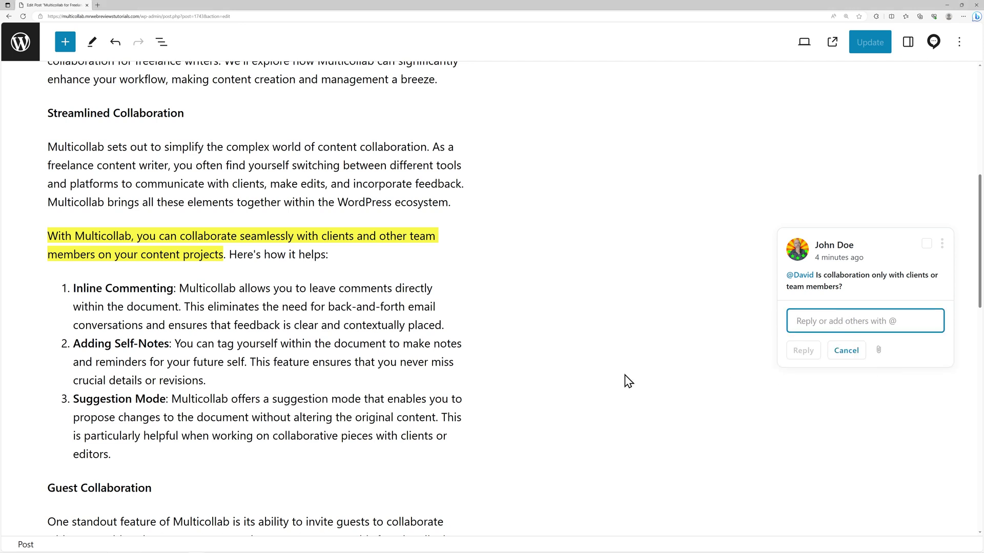
text(It can also be any other stakeholders.)
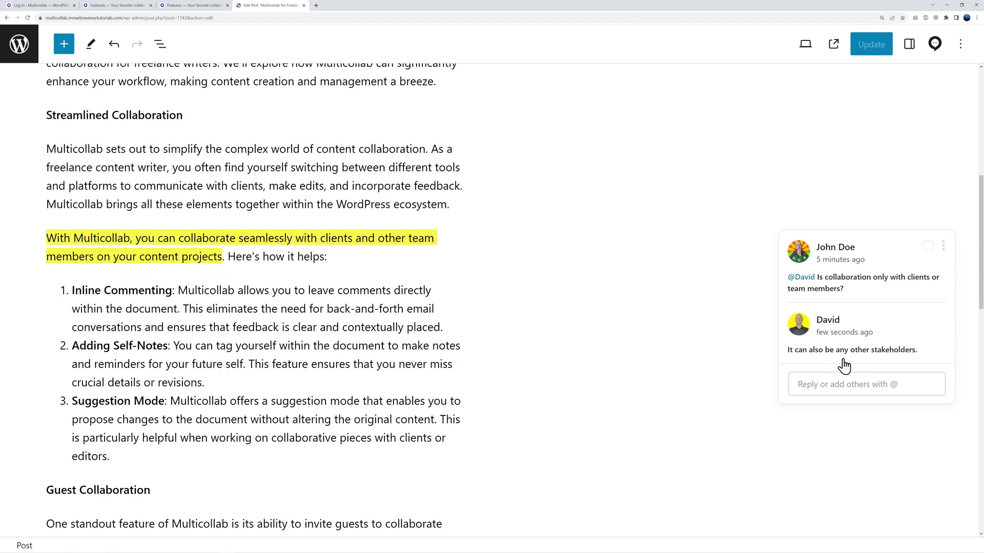
Insert ', stakeholders' right after 'clients' in the commented sentence
click(229, 266)
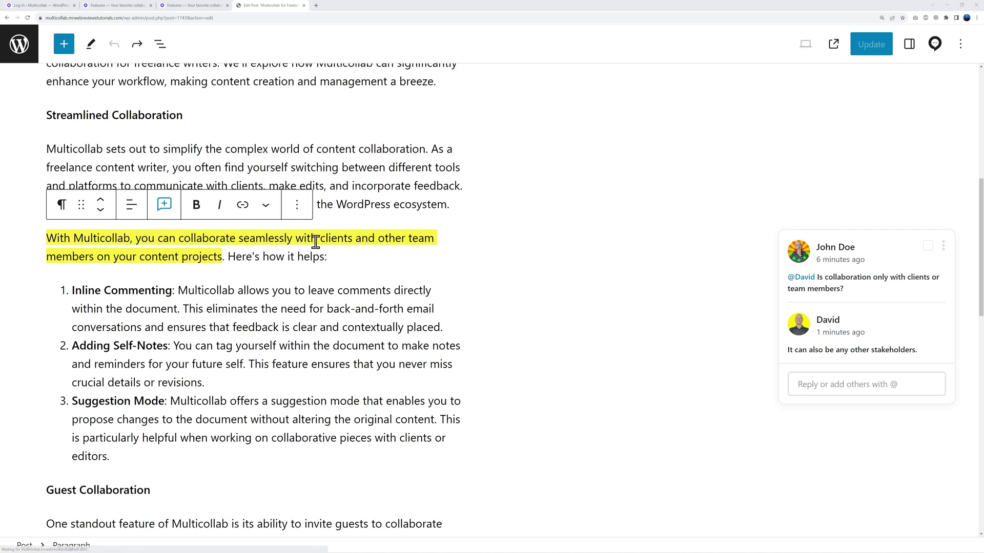
click(352, 241)
text(, stakeholders)
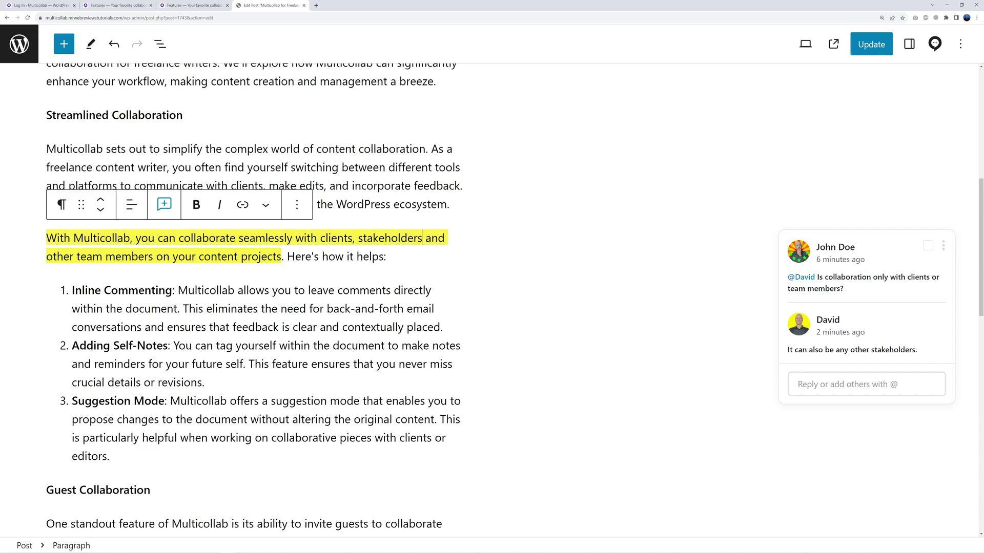
Resolve the question thread, then select the Guest Collaboration heading
click(928, 246)
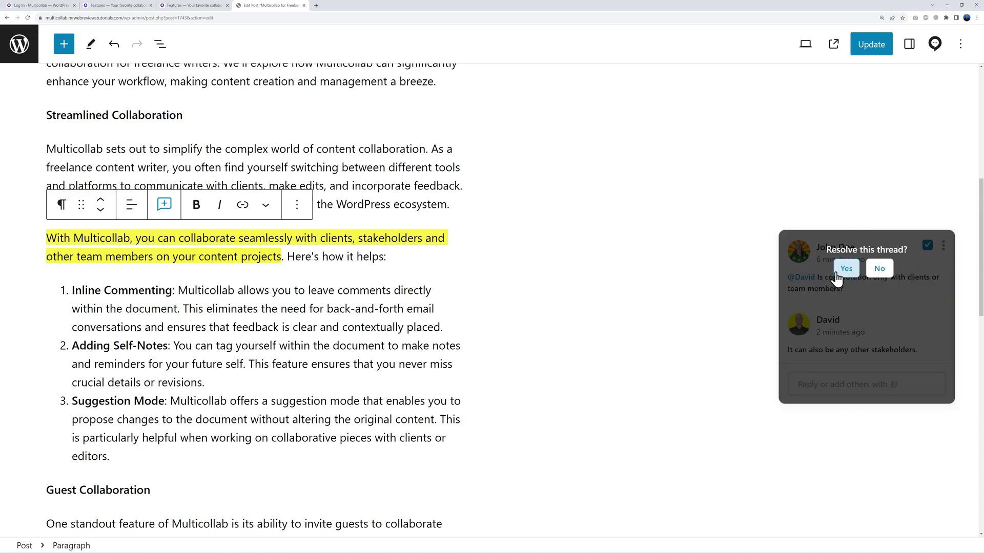
click(846, 269)
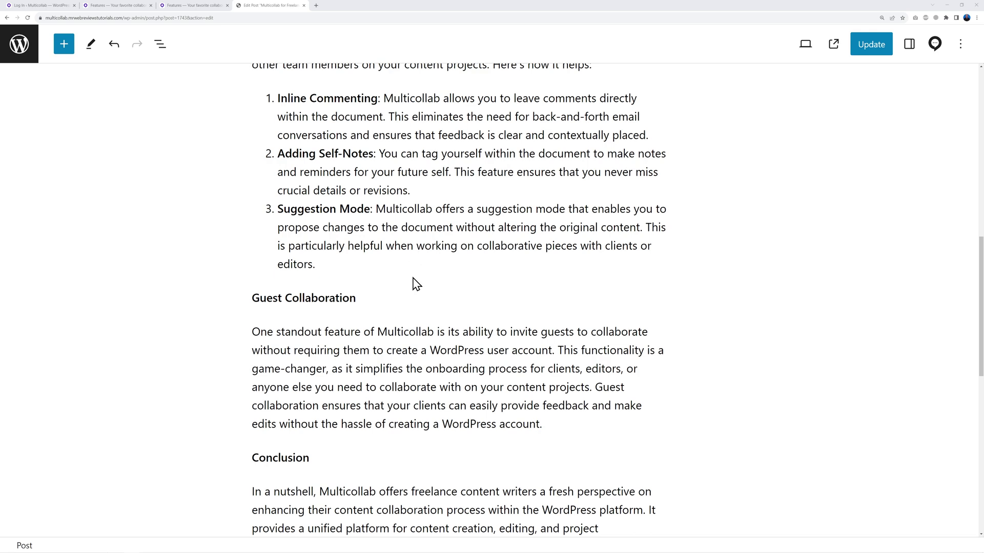
drag(253, 298, 350, 302)
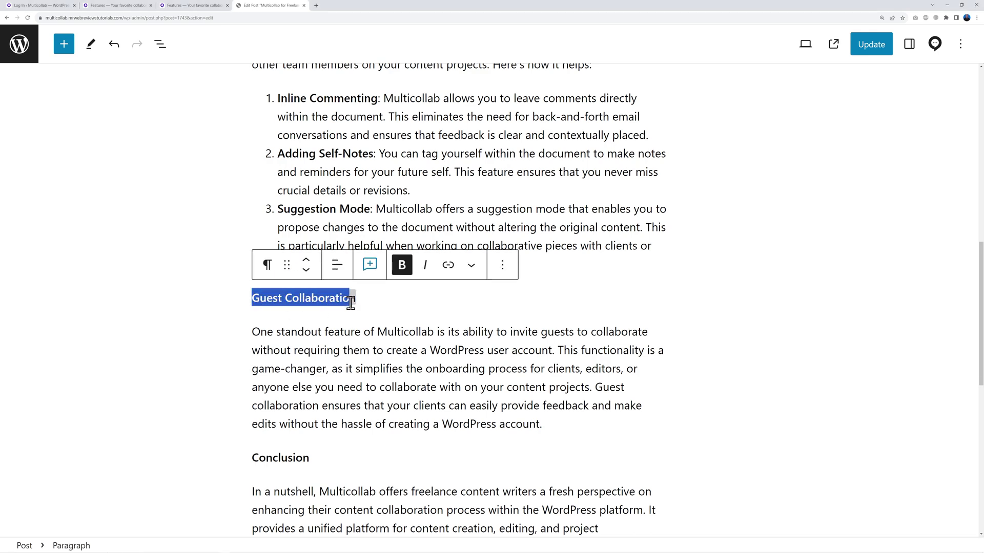
Comment on the heading, mentioning a teammate, requesting a royalty-free image with home-hero-img-264x300-1.jpg attached
click(367, 264)
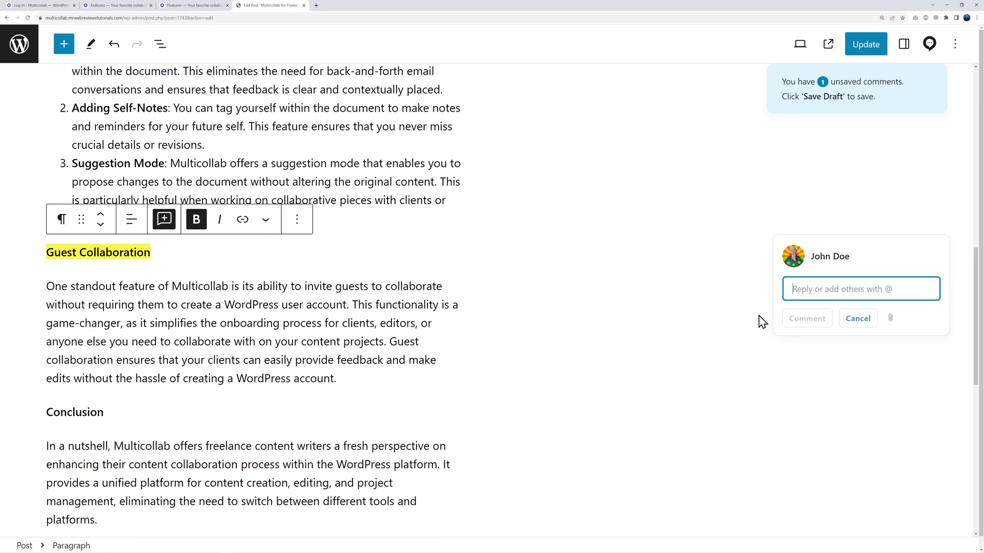
text(@dav)
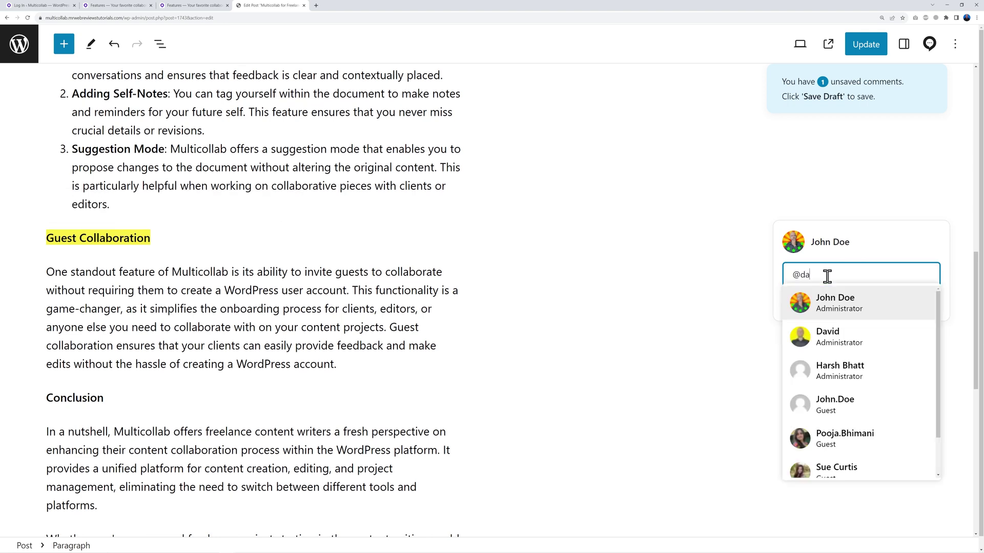
click(843, 336)
text(Hi Dave, can you find me a royalty free image like this one to insert here in between the 2 paragraphs.)
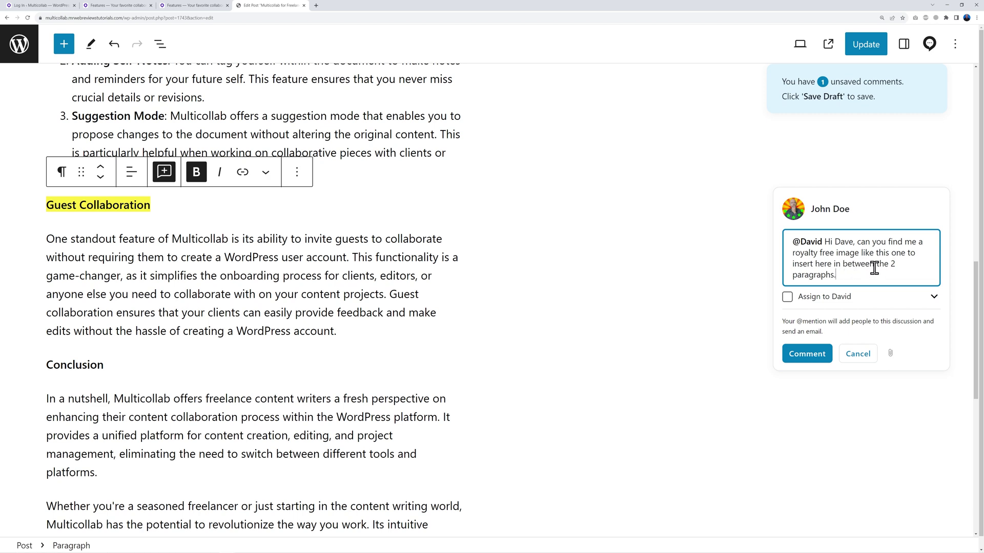
click(891, 357)
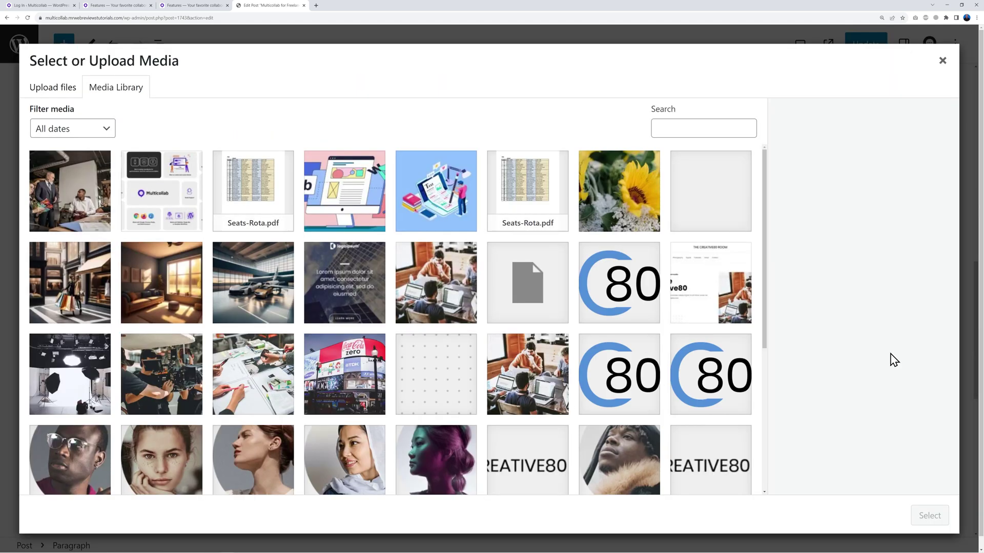
click(448, 298)
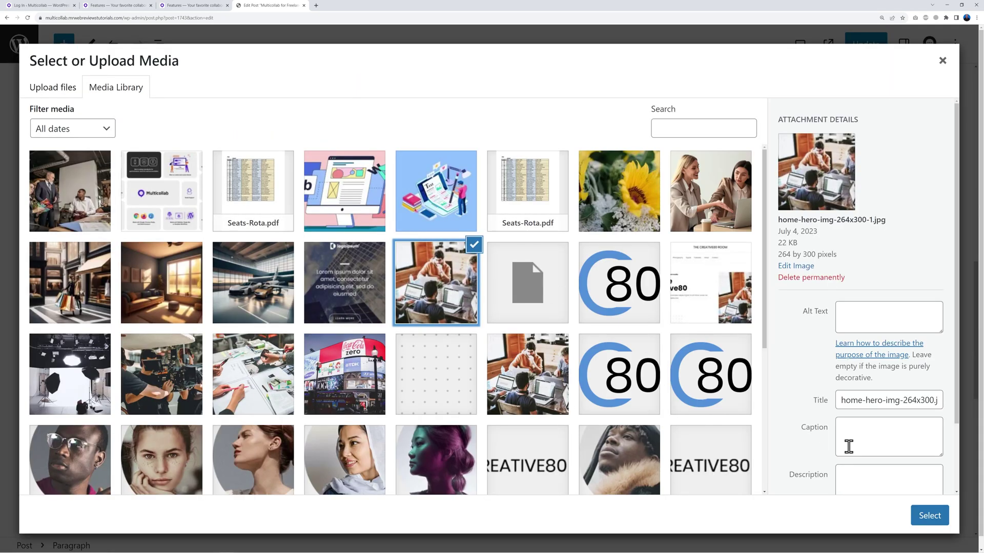
click(925, 516)
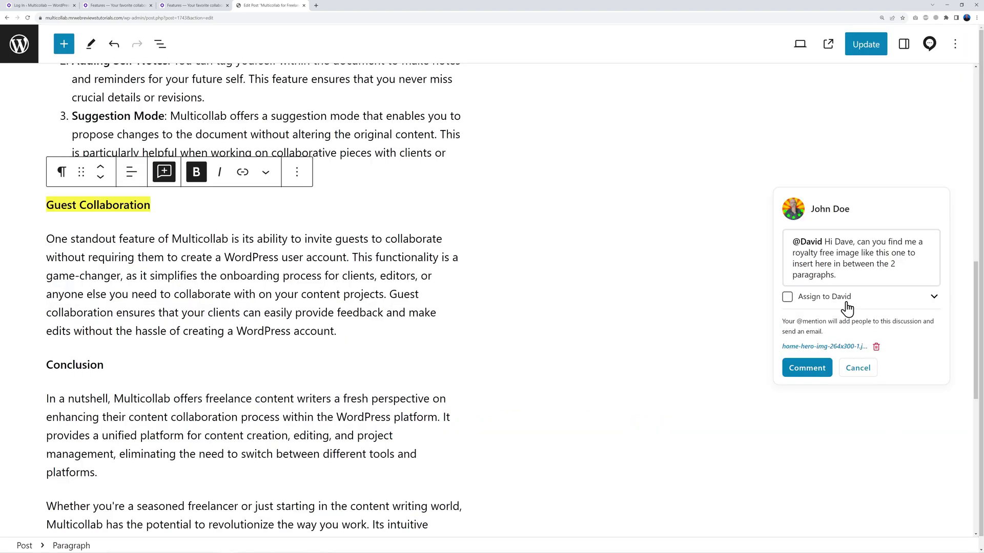
click(819, 381)
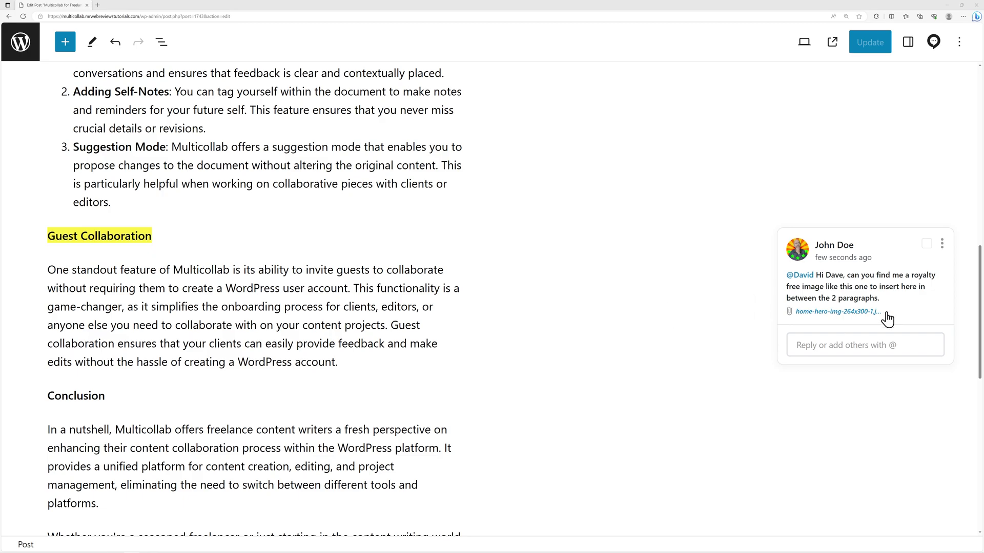
click(836, 311)
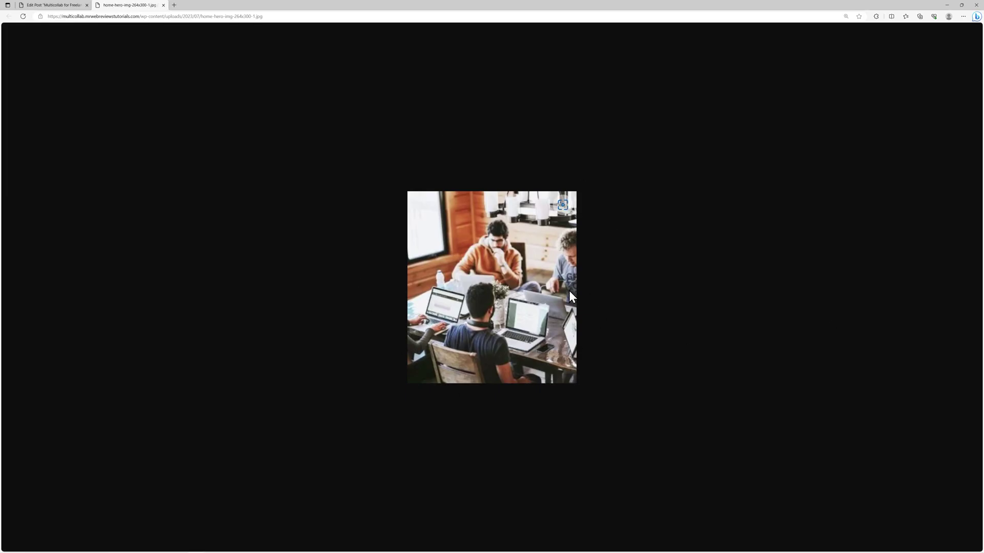
click(163, 5)
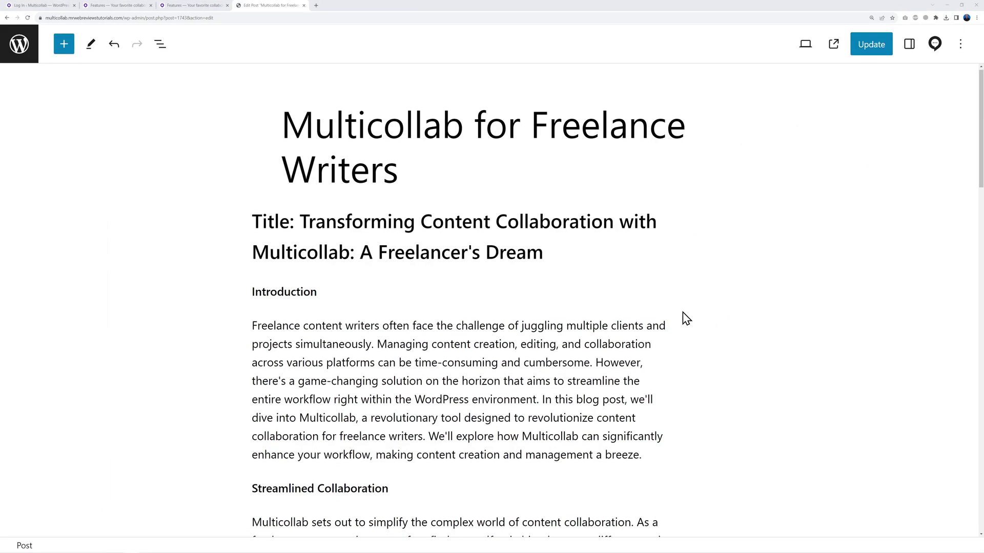
scroll(685, 320, down, 8)
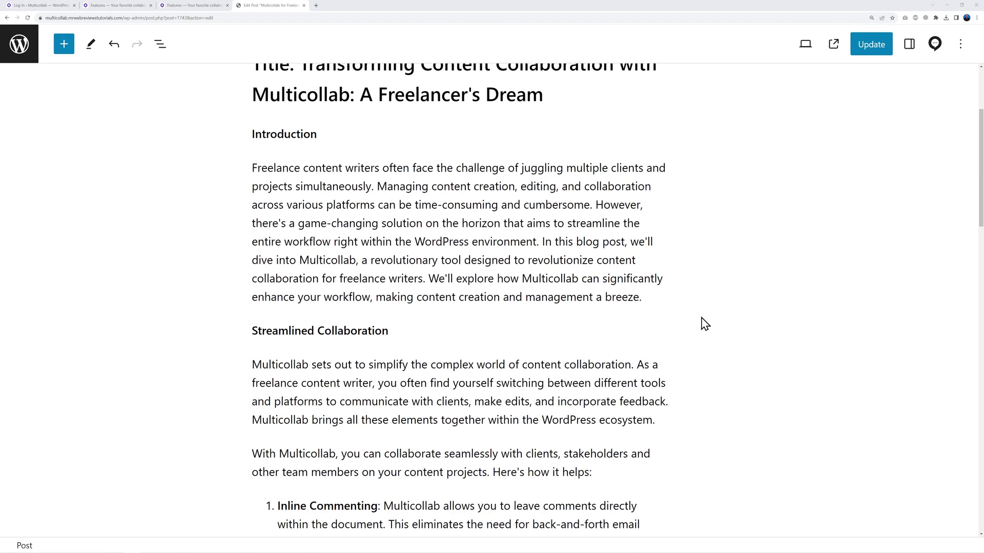
scroll(705, 324, down, 5)
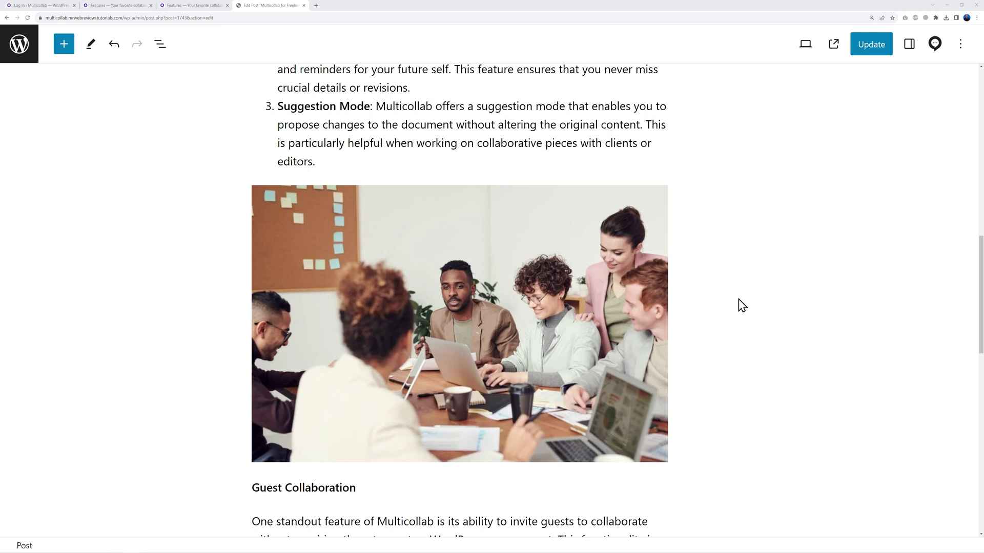
click(600, 322)
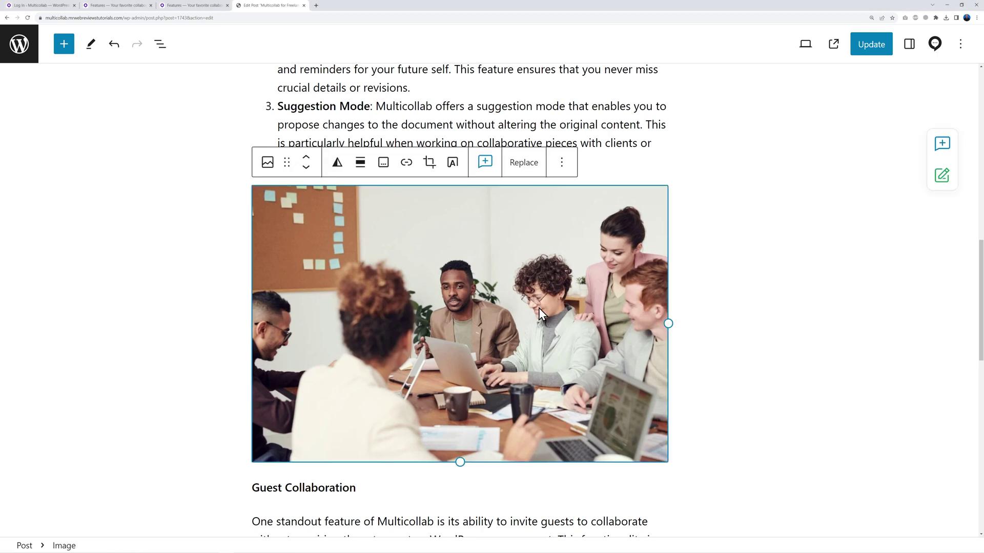
click(485, 162)
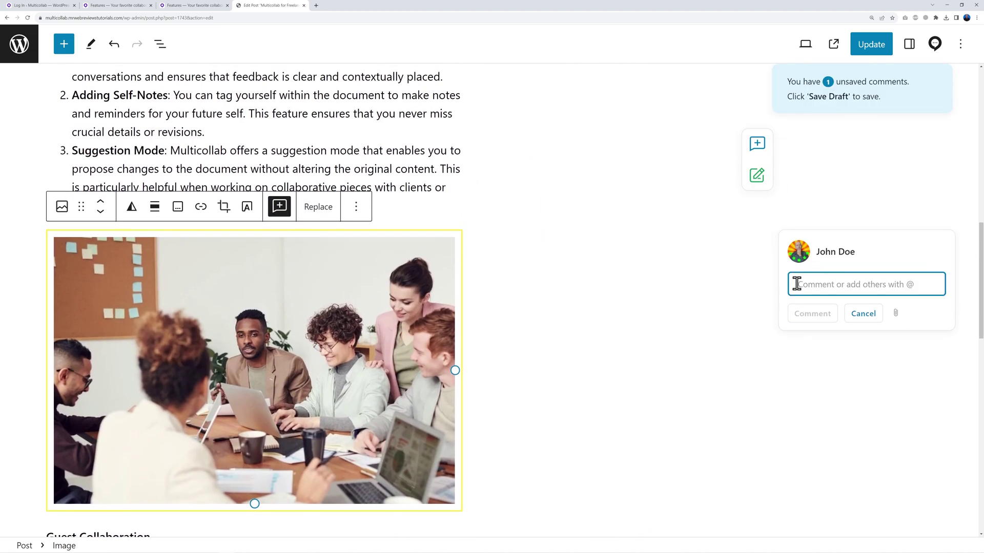
click(863, 314)
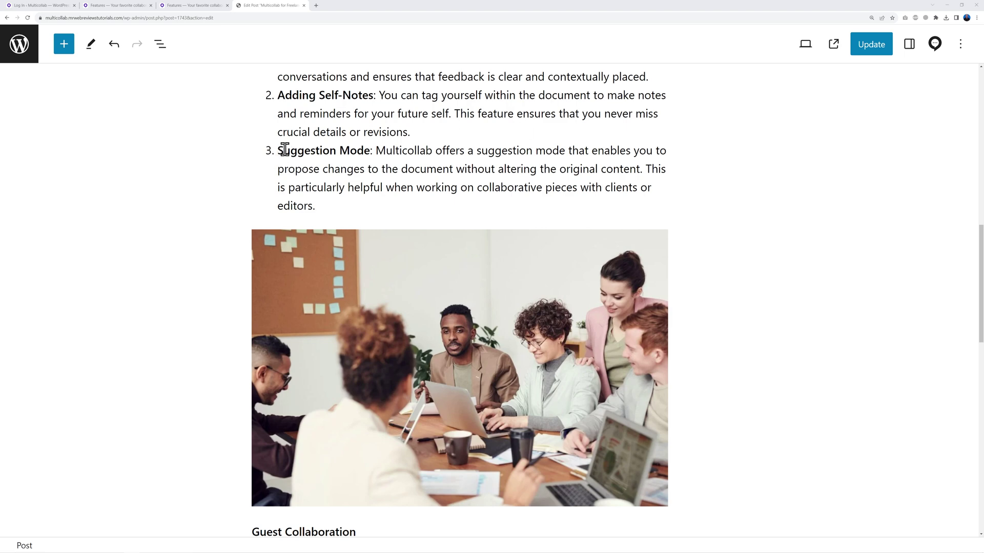
Turn on Multicollab suggestion mode and scroll down toward the Conclusion section
click(934, 49)
click(917, 151)
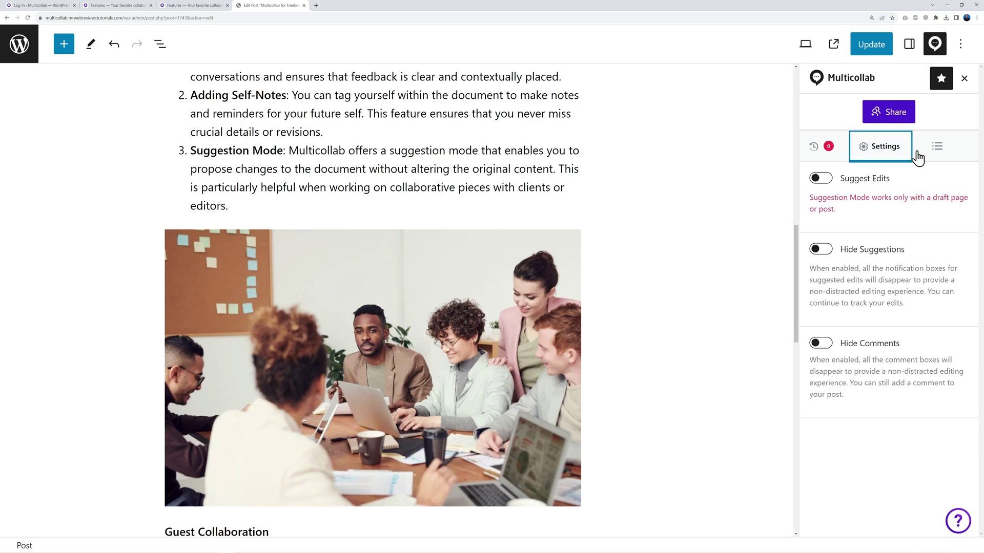
click(821, 180)
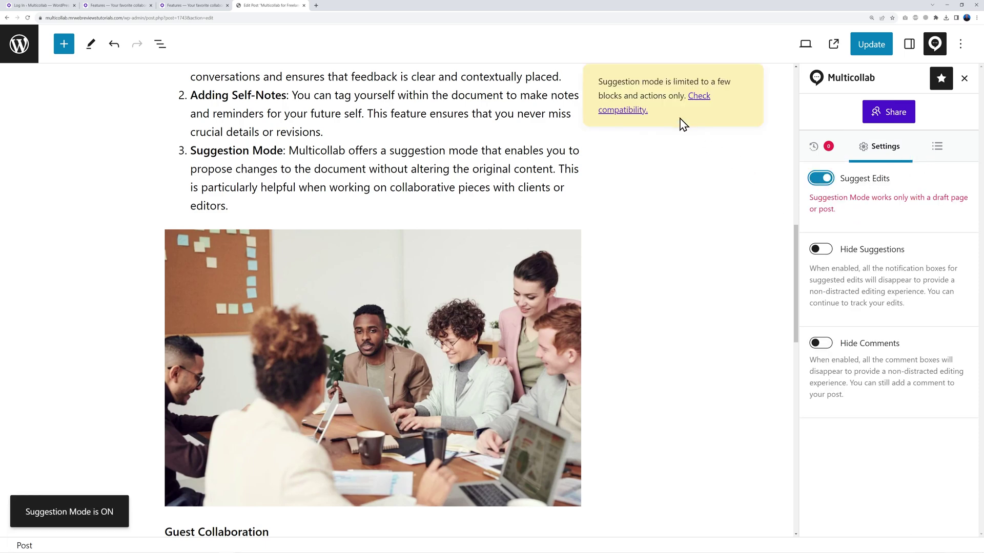
click(933, 48)
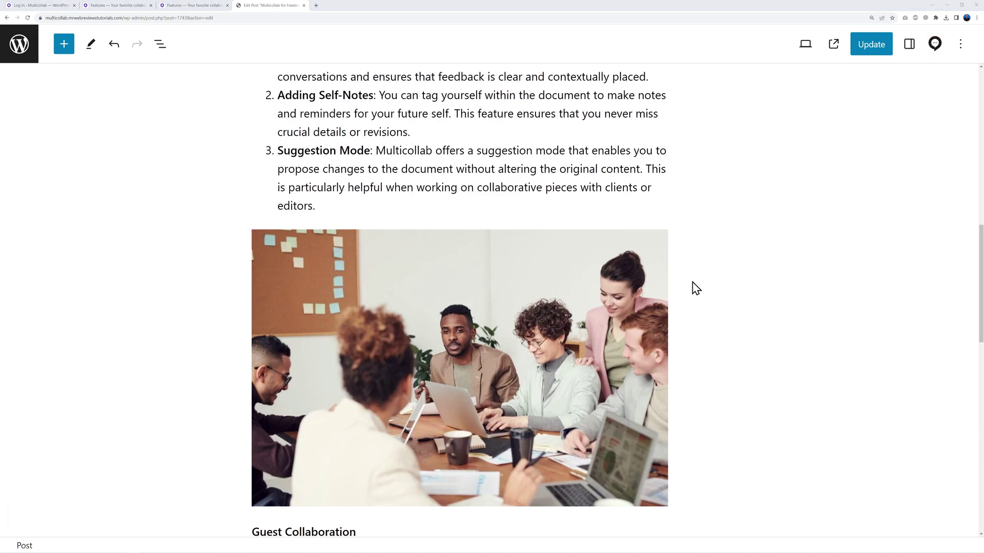
scroll(691, 287, down, 7)
Suggest 'fresh'→'brand new', 'within the'→'directly in', and deleting 'platform', then save the post
scroll(717, 333, down, 1)
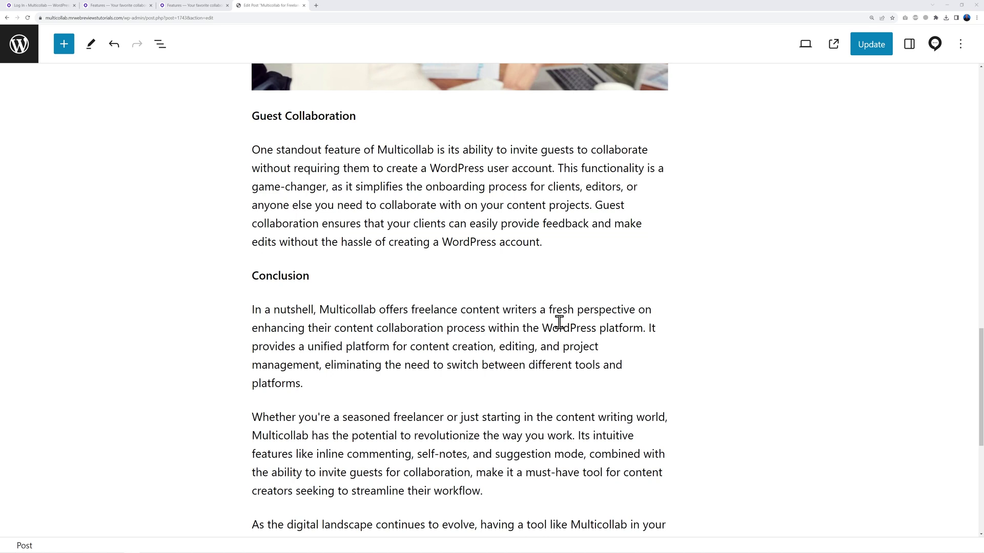
drag(548, 311, 573, 311)
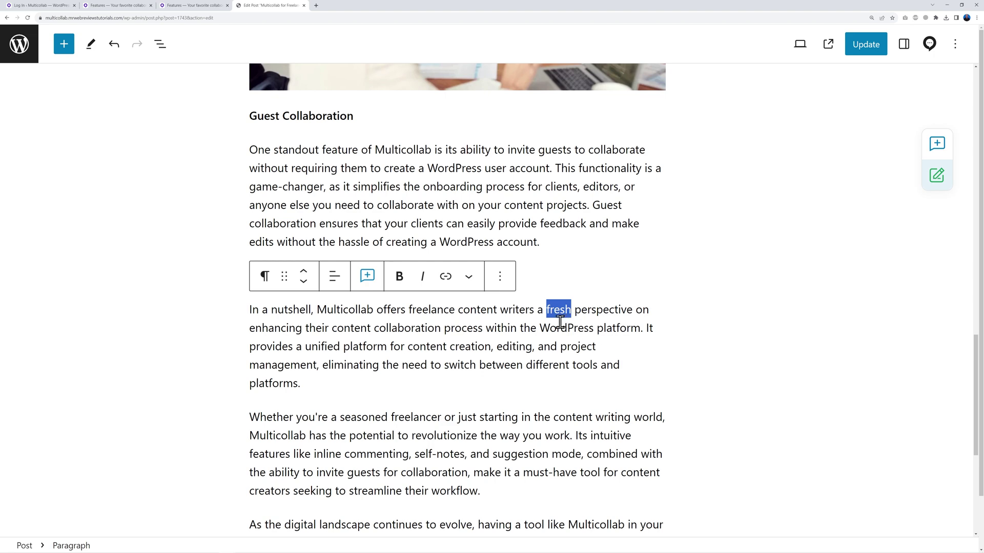
key(BackSpace)
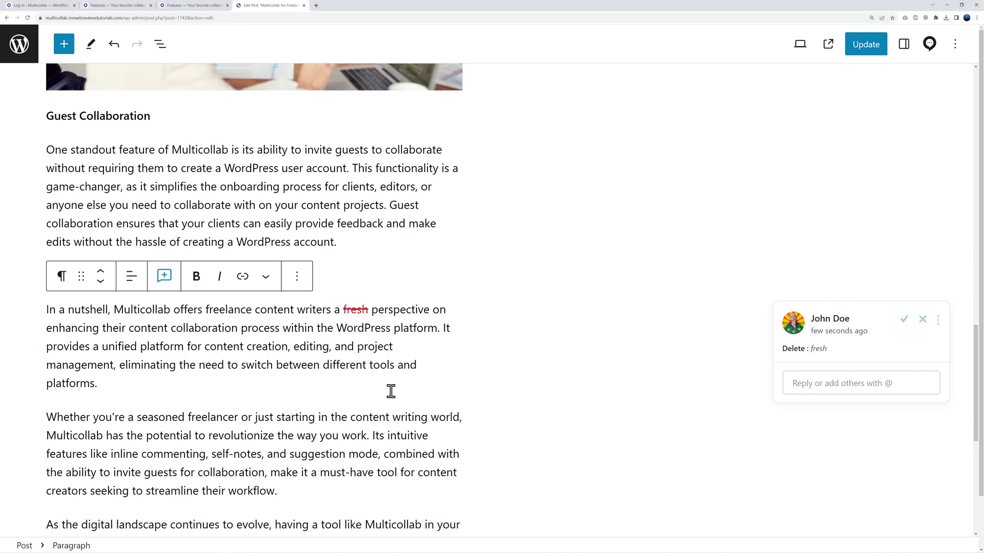
text(brand new)
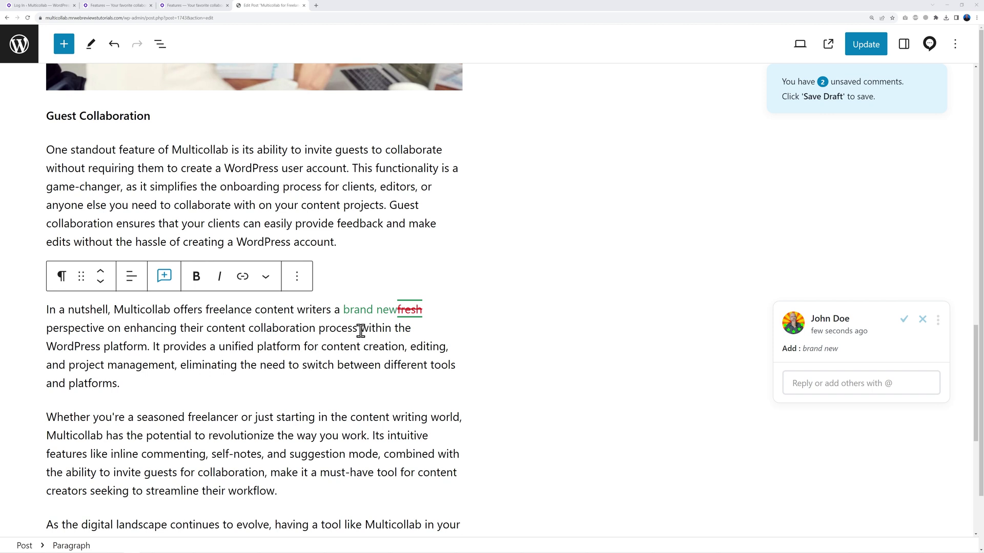
drag(360, 329, 415, 331)
key(BackSpace)
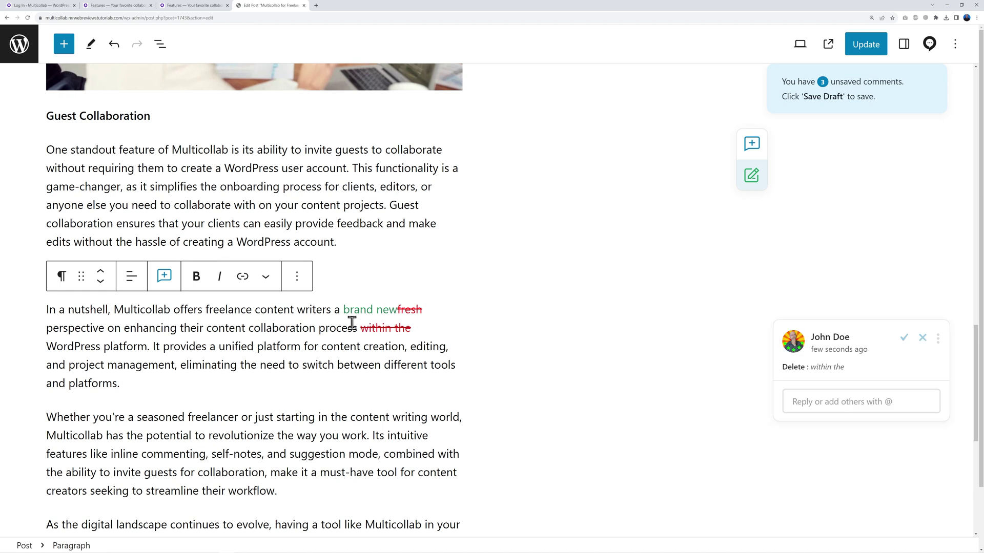
text(directly in)
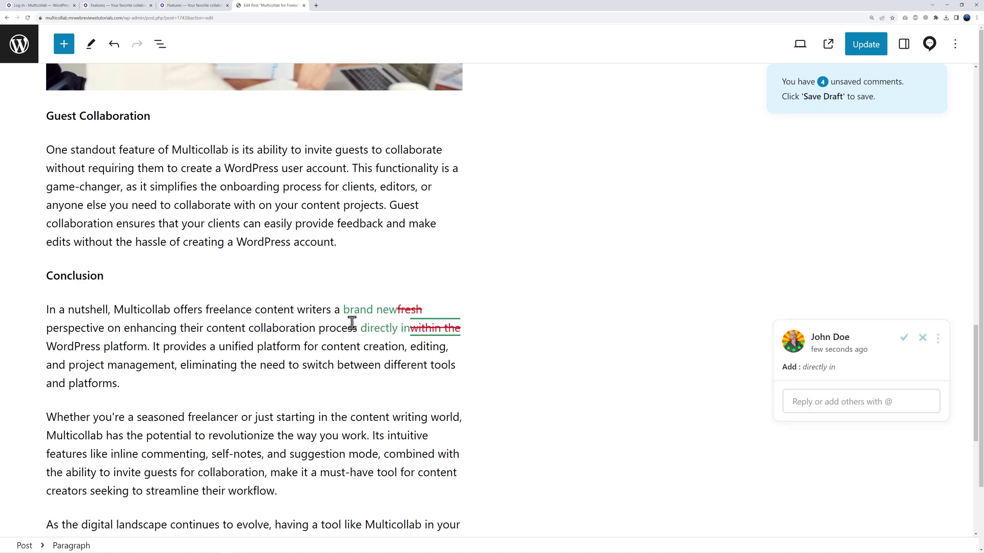
drag(103, 346, 147, 348)
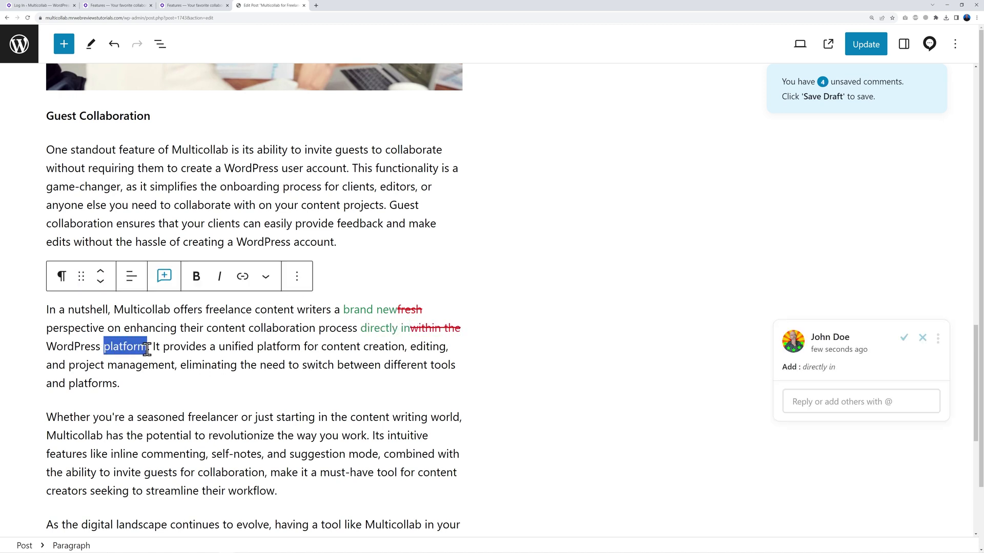
key(BackSpace)
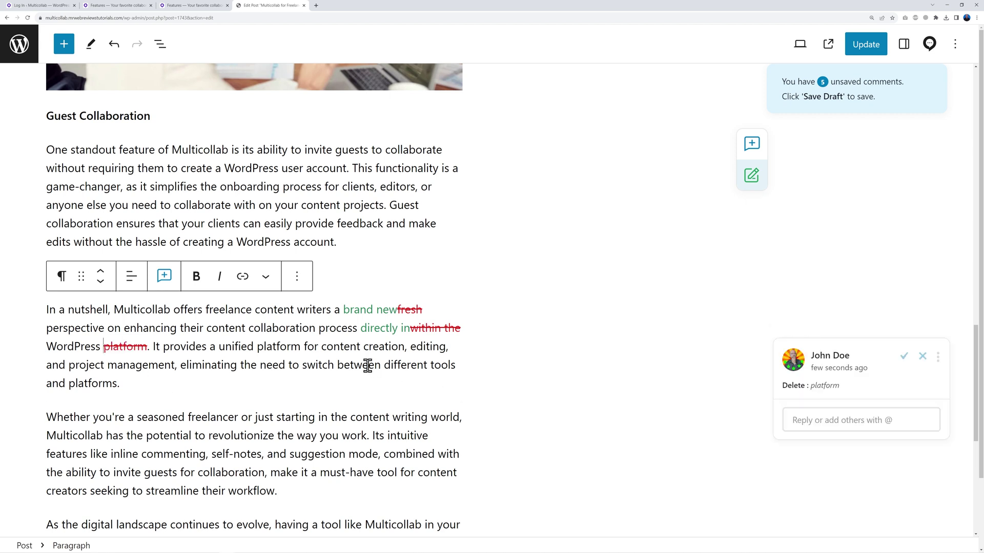
key(ctrl+s)
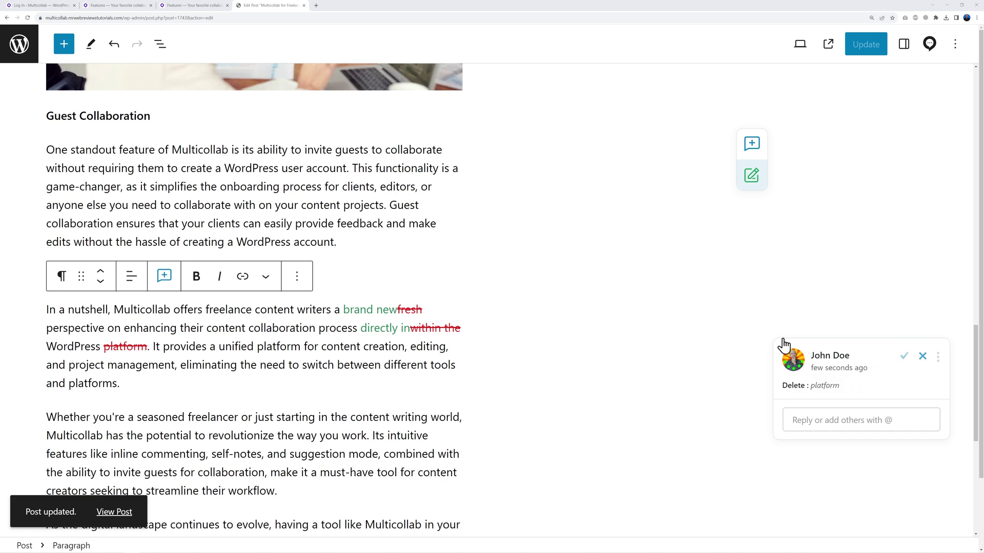
Accept the 'brand new' addition and the deletion of 'fresh'
click(386, 310)
scroll(390, 313, down, 1)
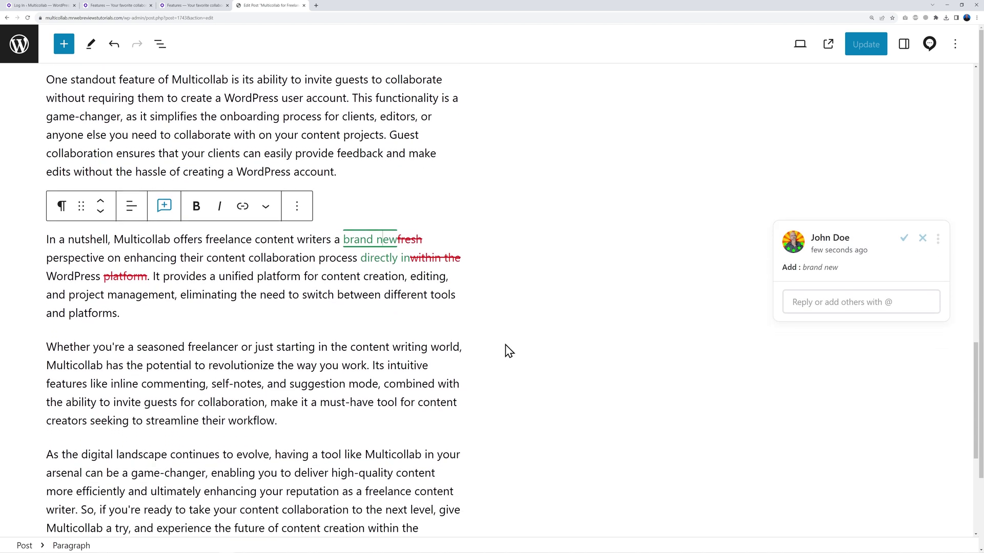
click(903, 240)
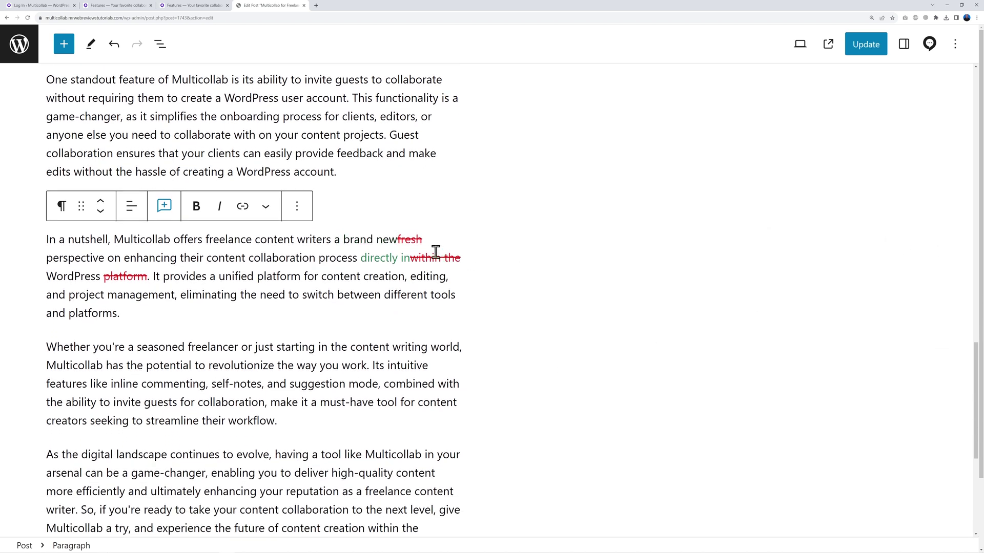
click(415, 240)
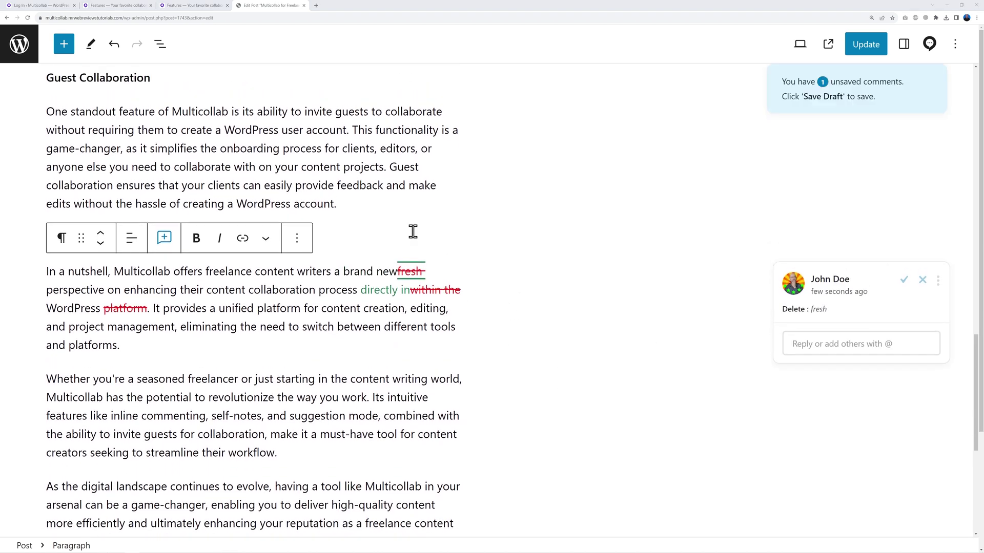
click(904, 283)
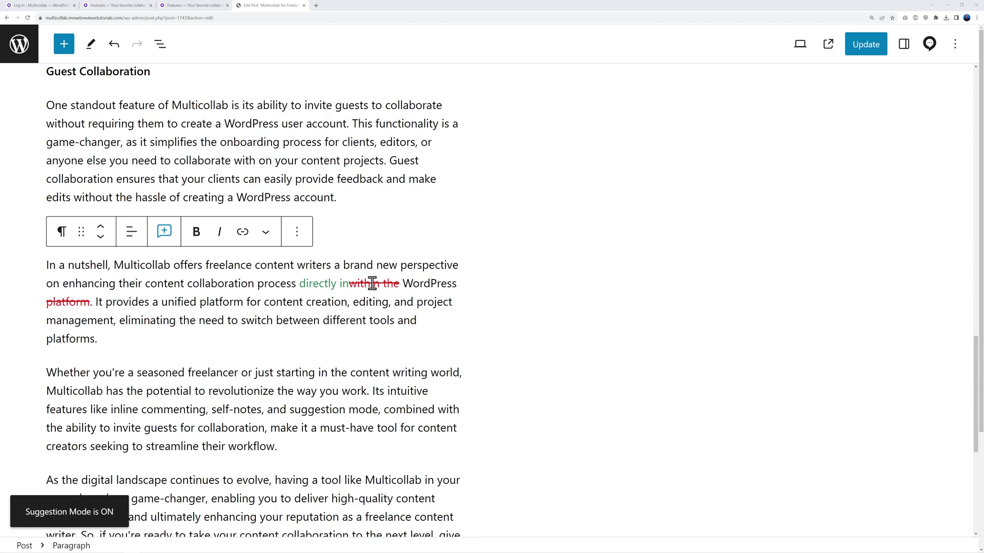
Reject the 'directly in' addition and the deletions of 'within the' and 'platform'
click(322, 283)
scroll(320, 281, down, 1)
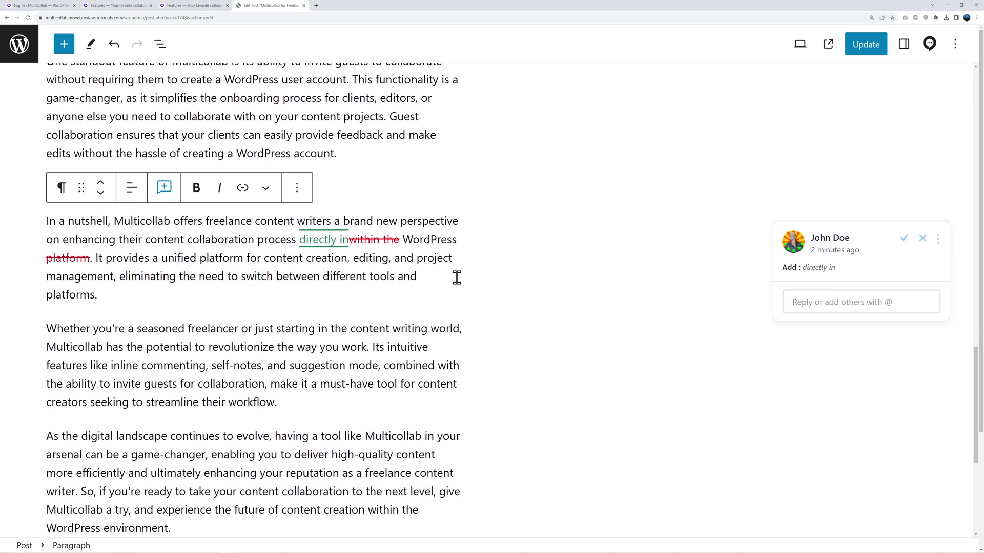
click(923, 239)
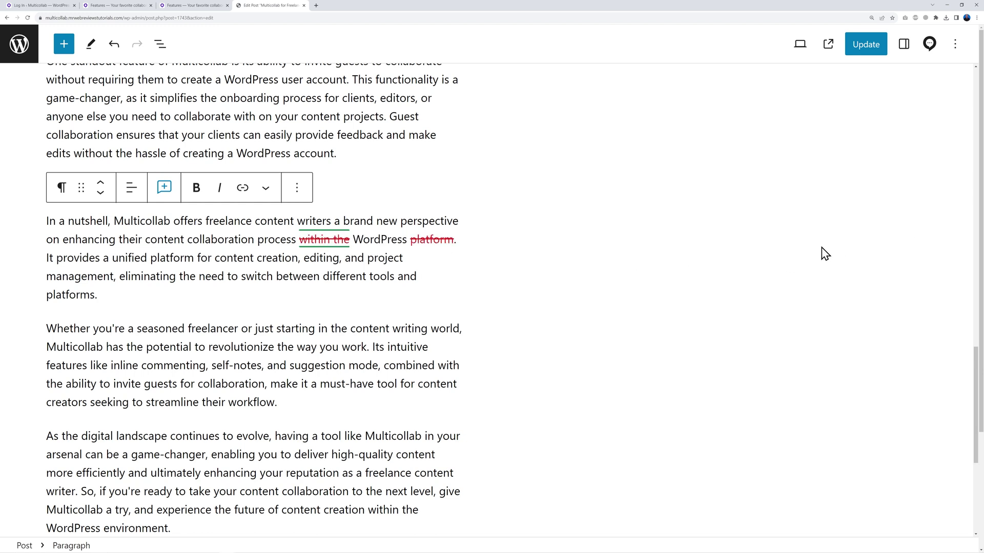
click(333, 241)
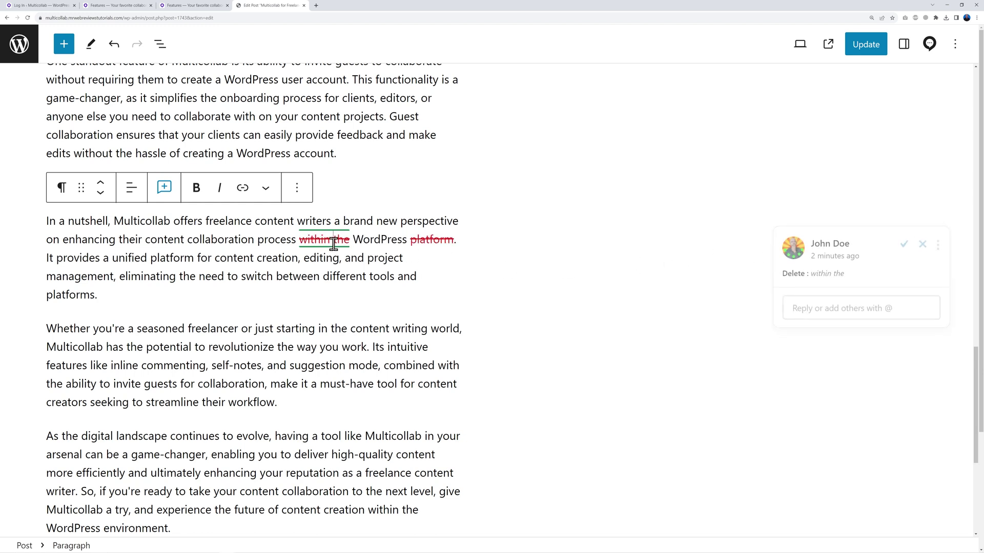
click(922, 238)
click(447, 238)
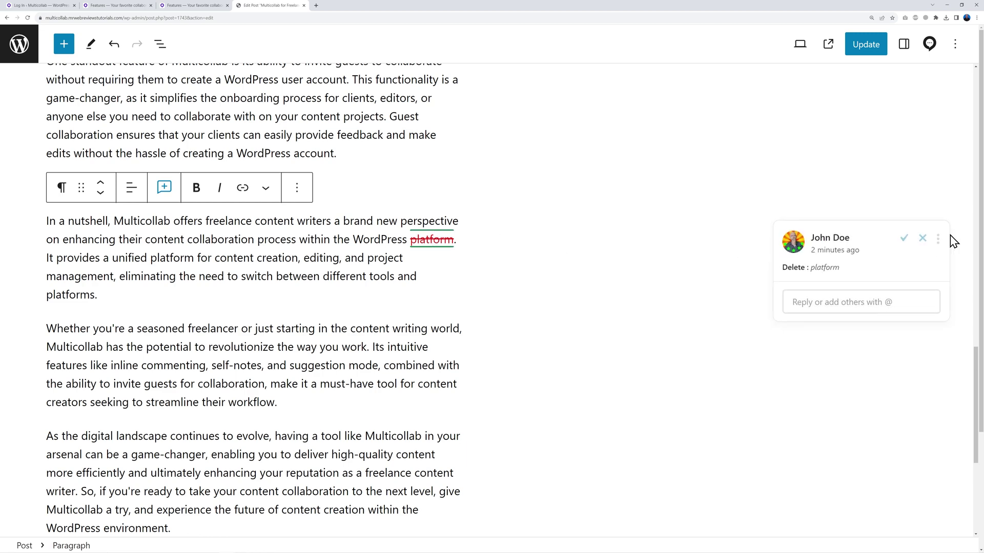
click(935, 241)
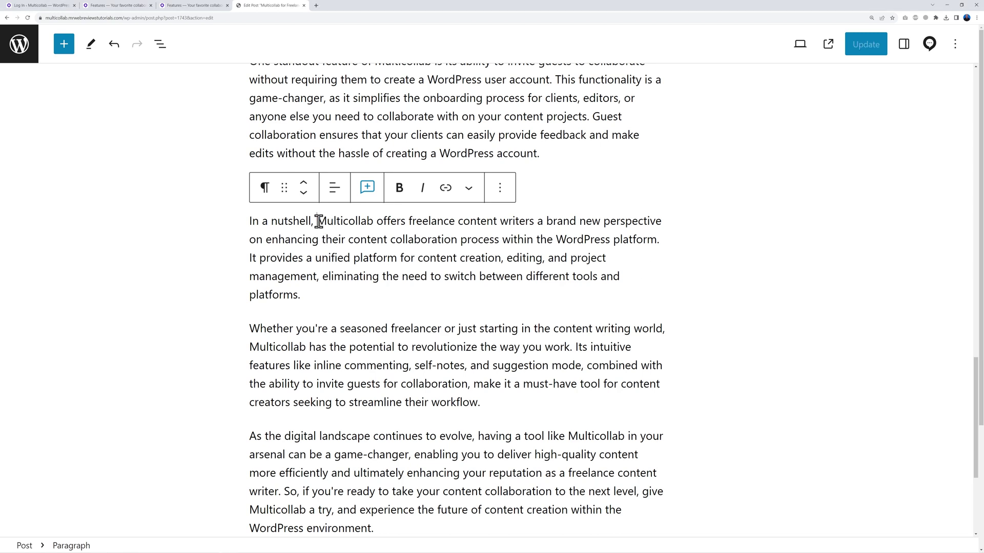
Bold and italicize the opening 'Multicollab' of the Conclusion, then accept that format suggestion
drag(317, 221, 374, 221)
click(397, 200)
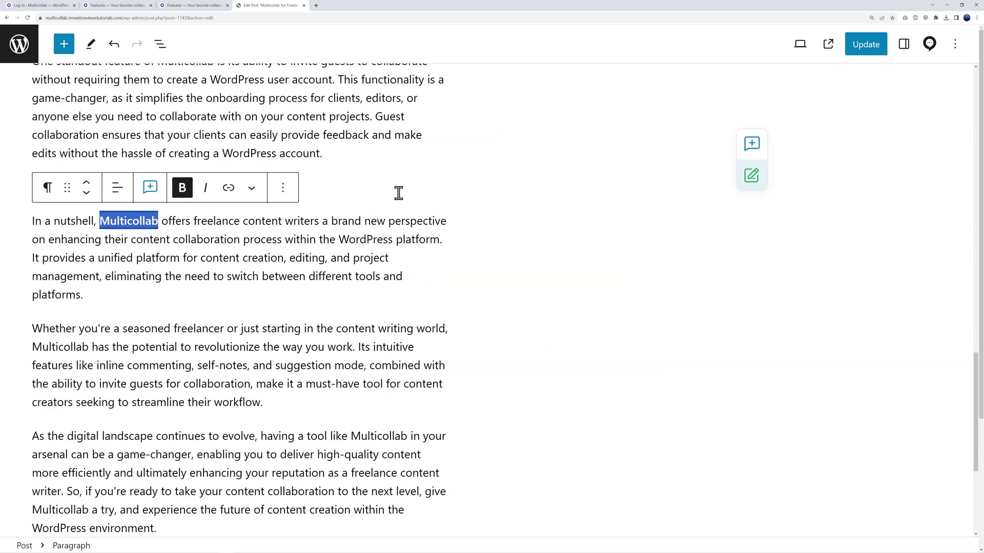
click(221, 200)
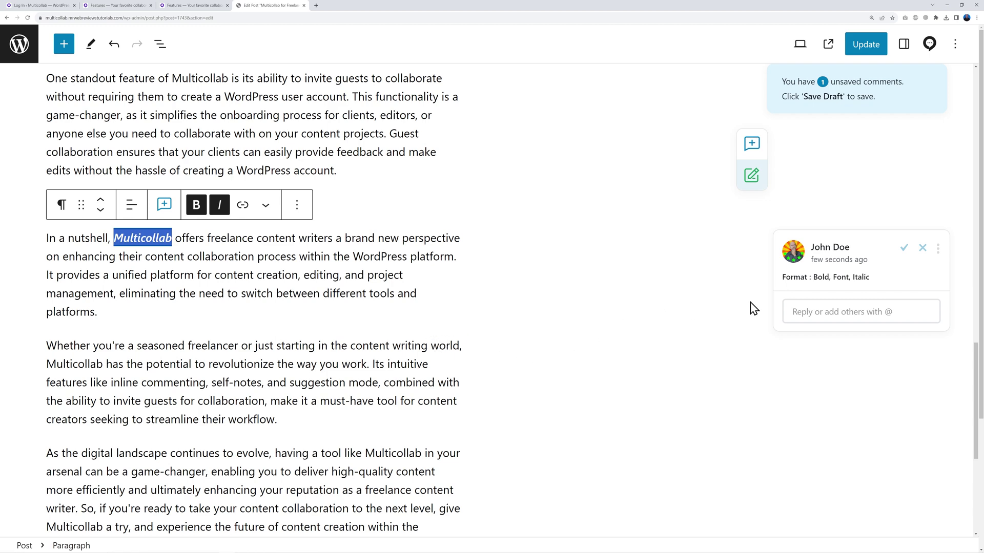
click(910, 255)
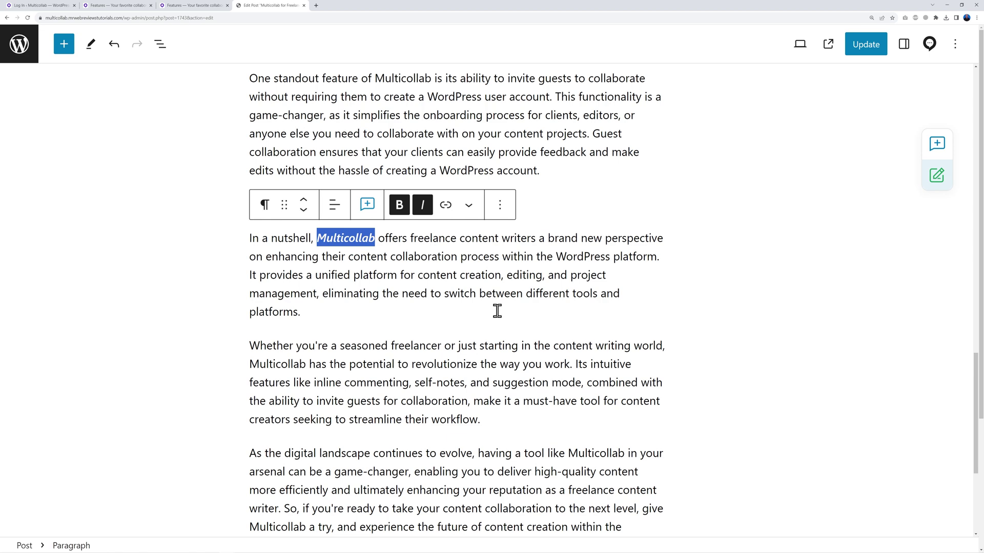
click(497, 311)
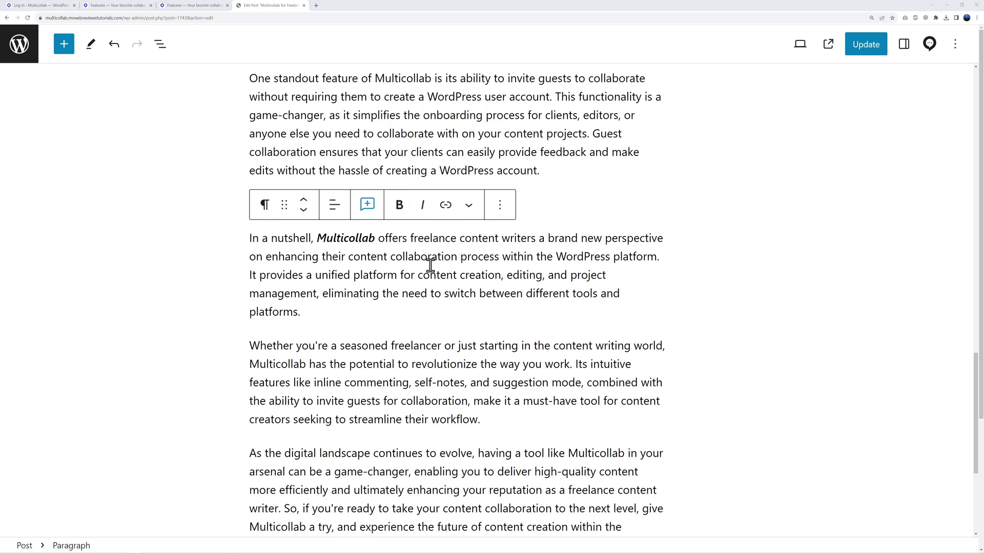
click(930, 44)
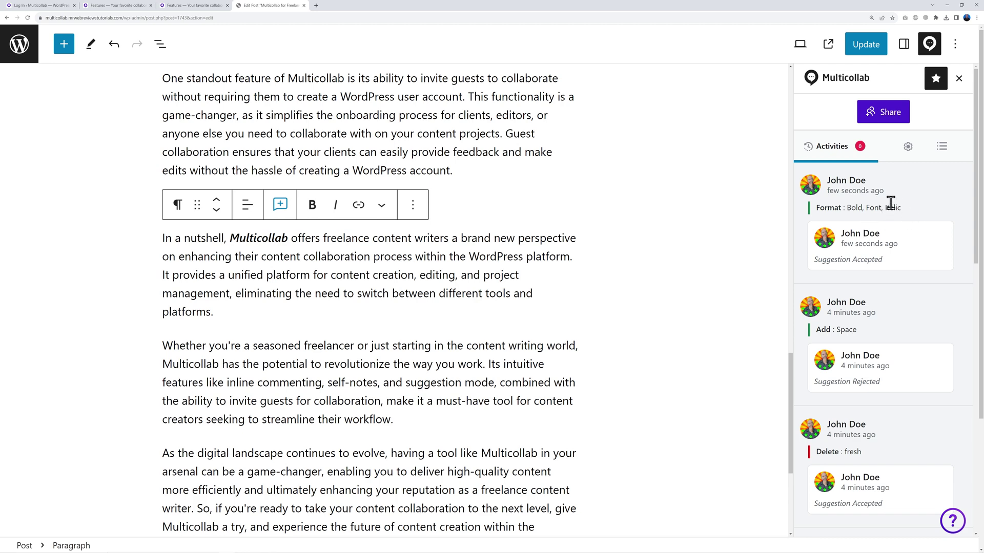
Review the Activities list, then check the Summary: 0 comments, 8 suggestions, 3 accepted, 5 rejected
scroll(912, 350, down, 10)
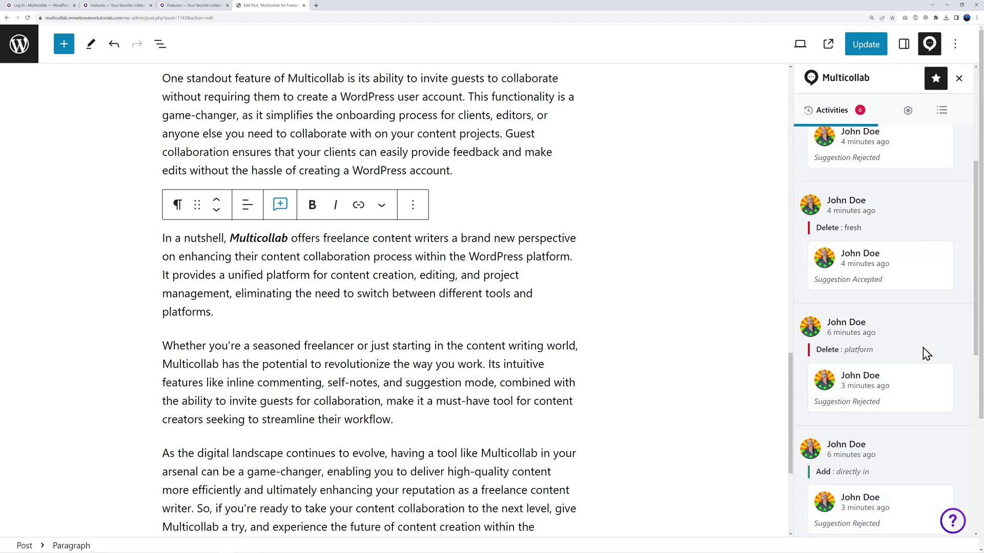
scroll(927, 359, up, 10)
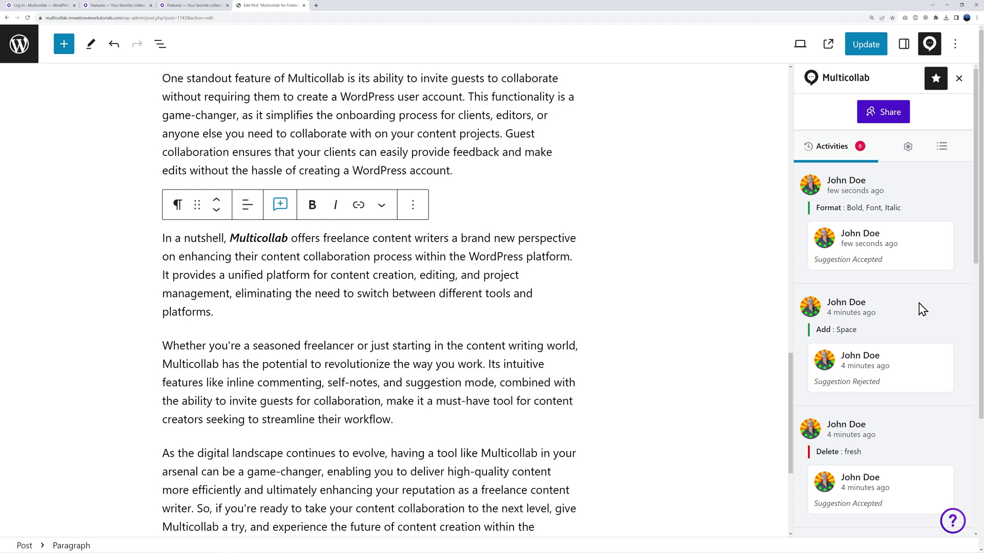
click(943, 148)
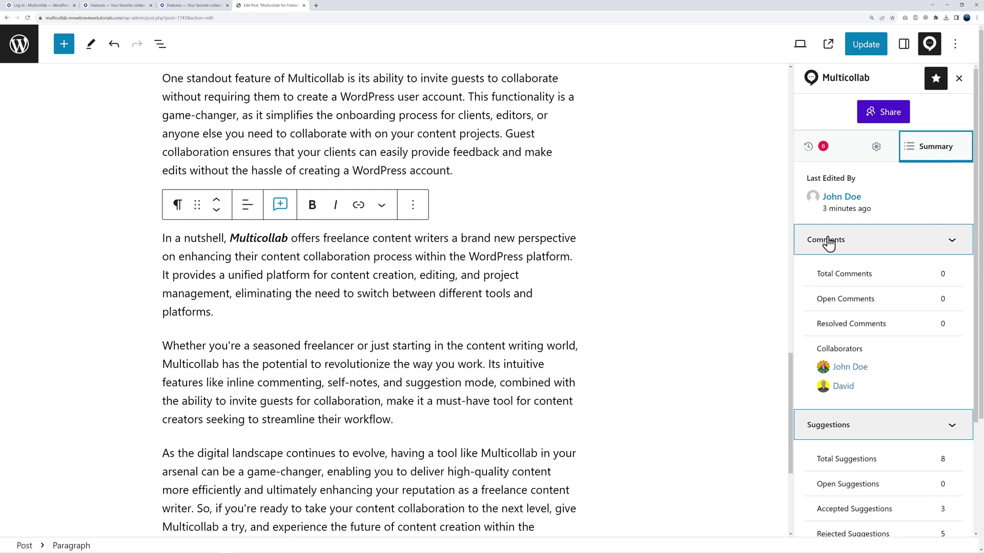
scroll(957, 428, down, 5)
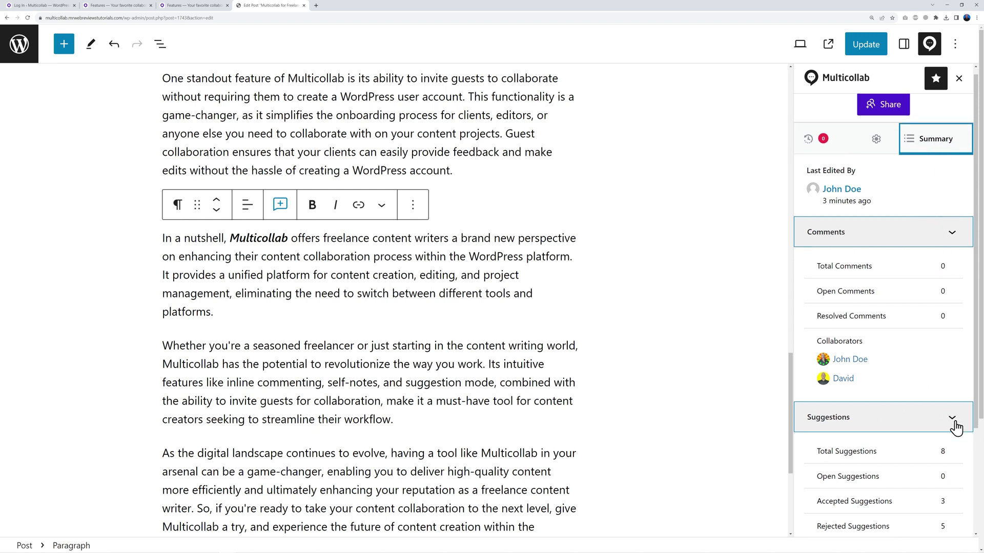